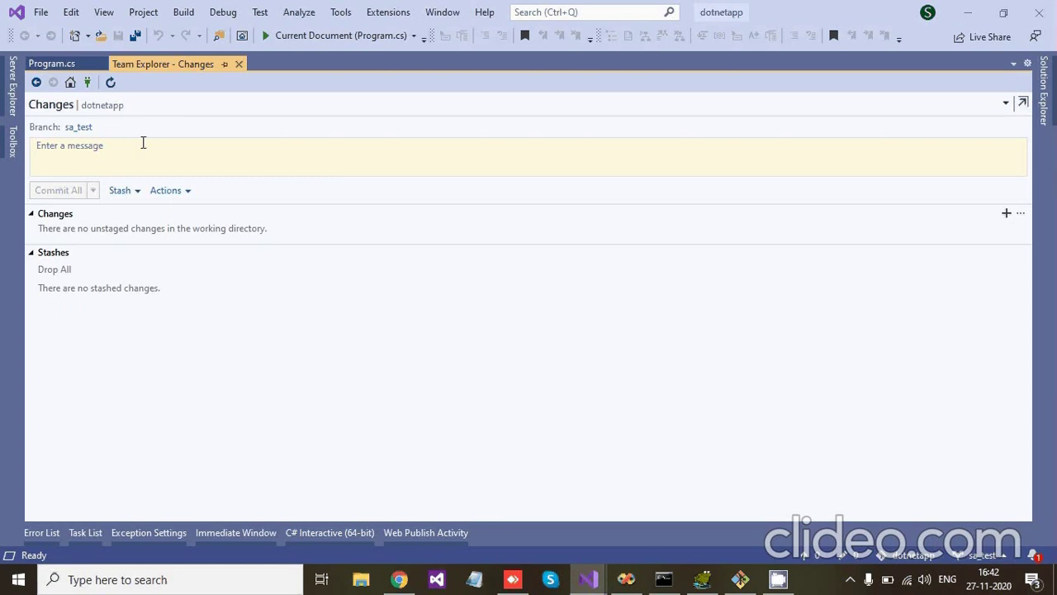
- In Program.cs, append "by" and the author's first name to the "Lets Break it and fix it" message, and save the file
left_click(49, 64)
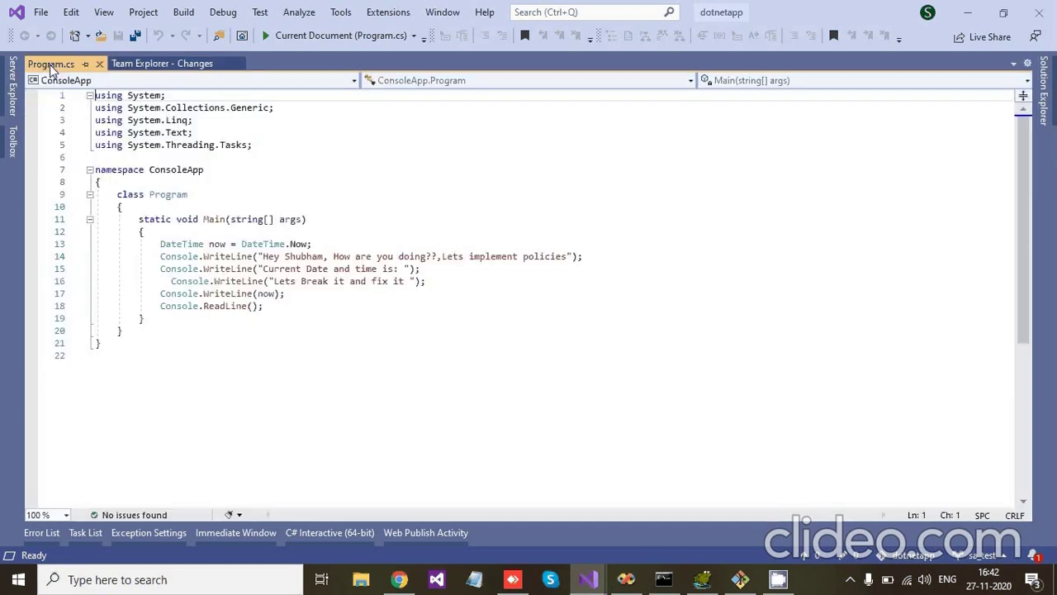
left_click(410, 282)
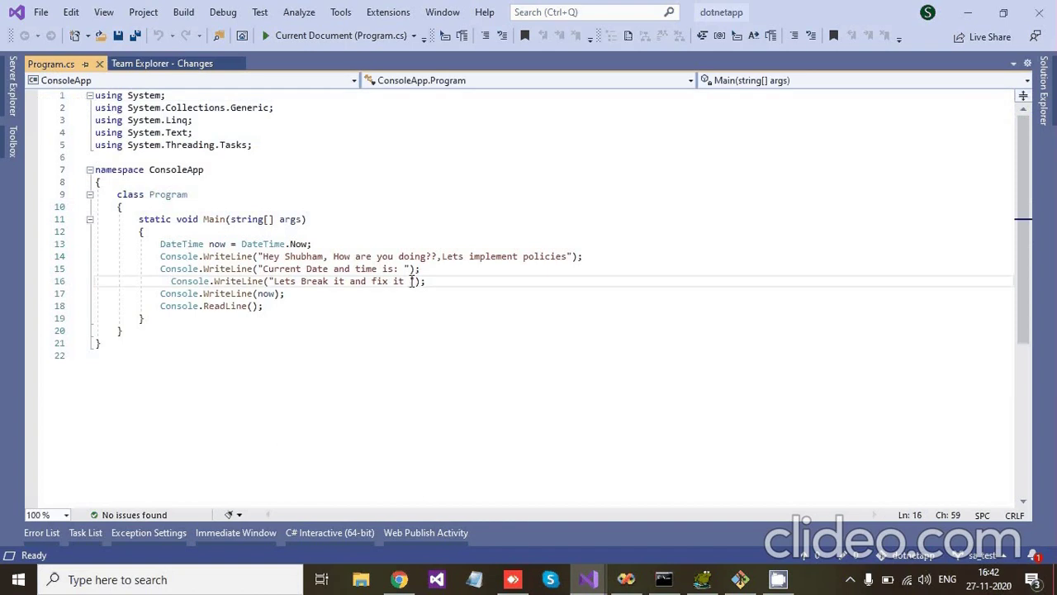
type("sus")
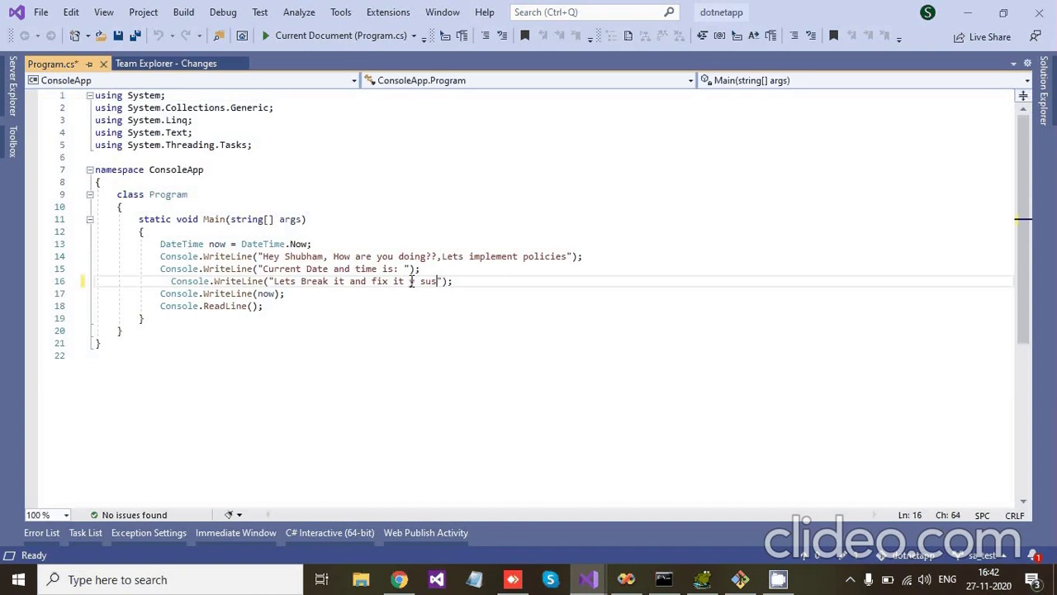
type("hil")
left_click(411, 281)
type("b")
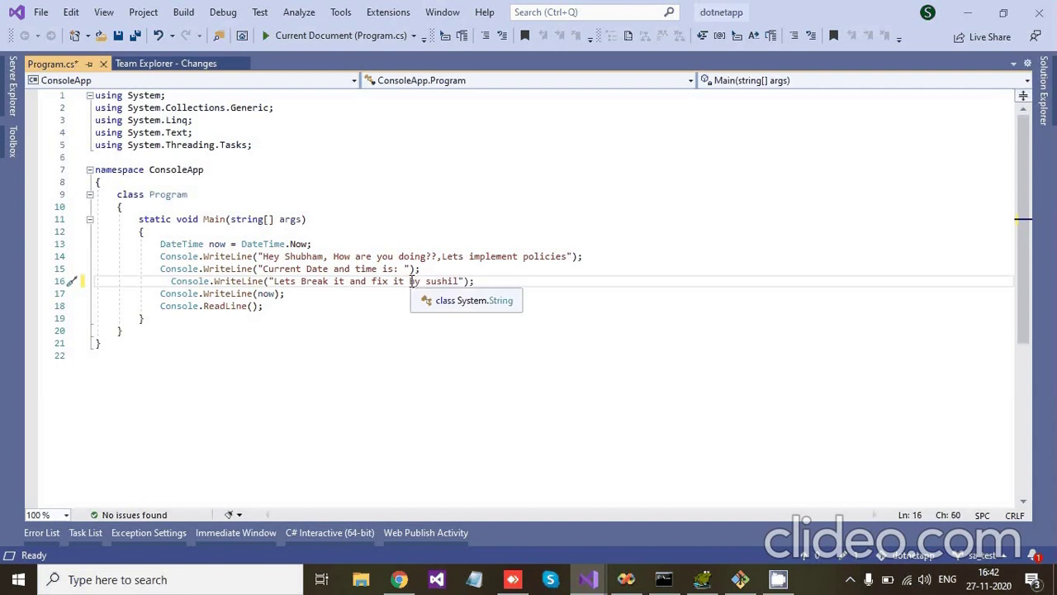
key("ctrl+s")
- Review the pending Program.cs change in the Git changes list and in the solution's file tree
left_click(198, 65)
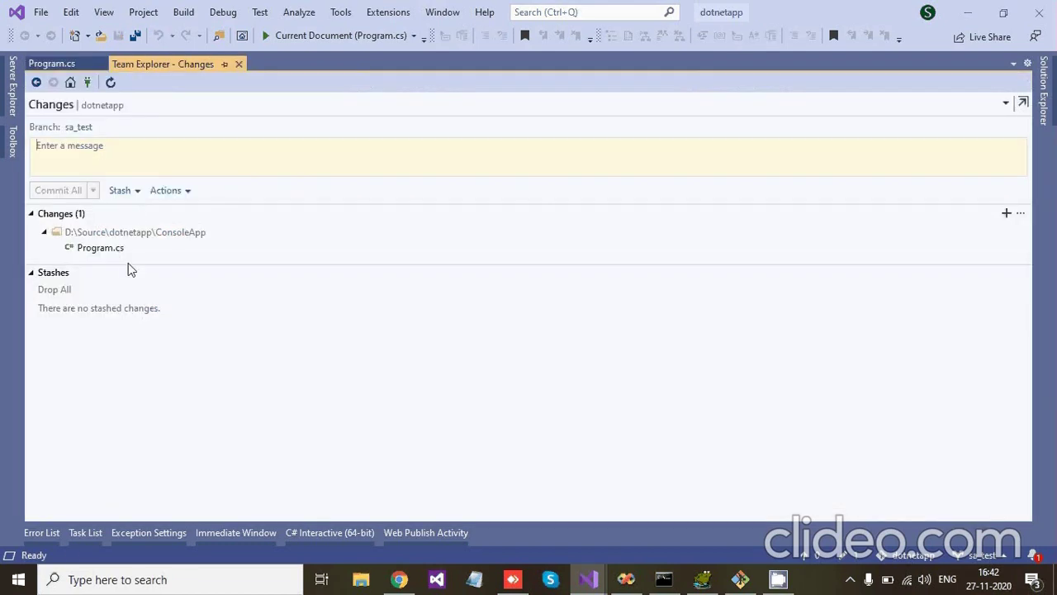
left_click(1052, 118)
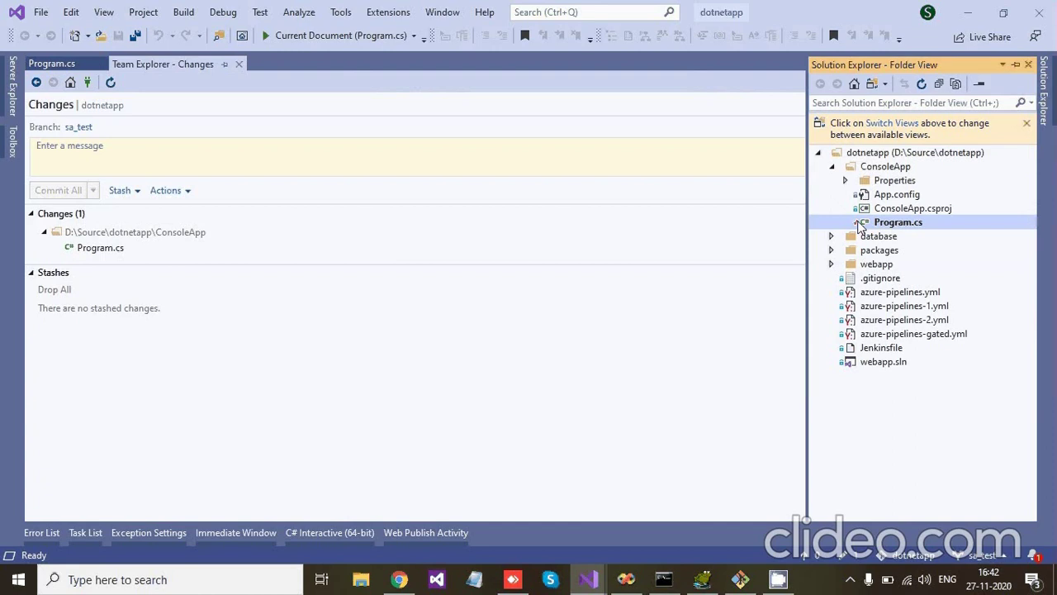
left_click(98, 167)
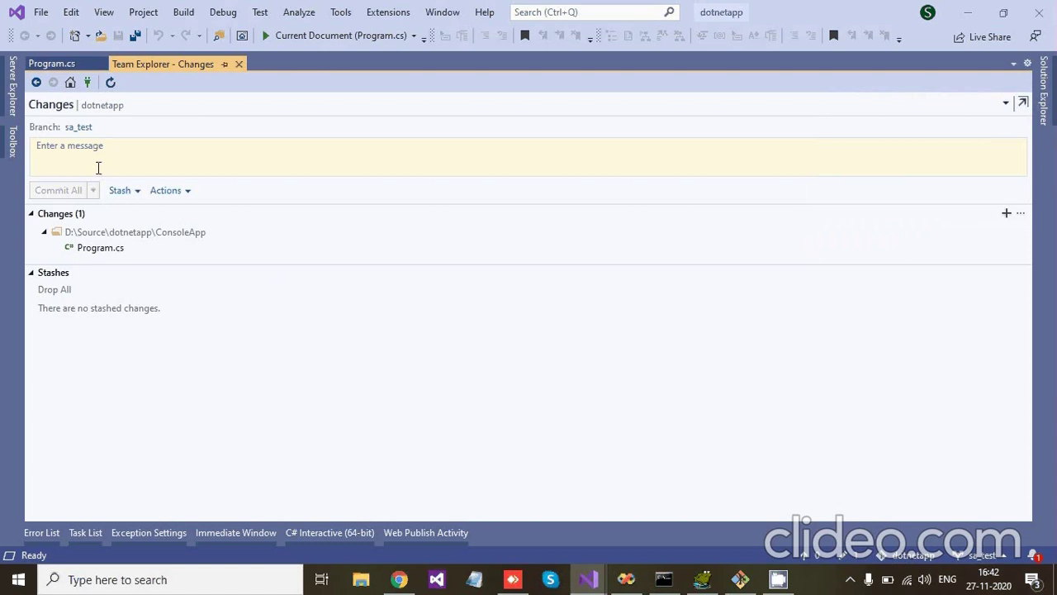
type("adde")
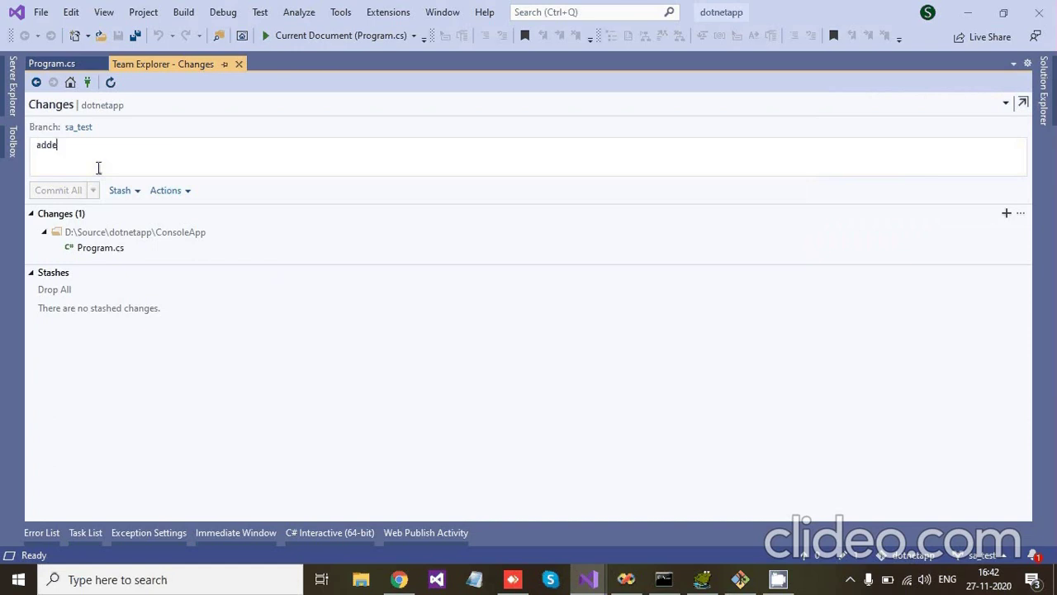
key("BackSpace")
key("BackSpace")
key("BackSpace")
key("BackSpace")
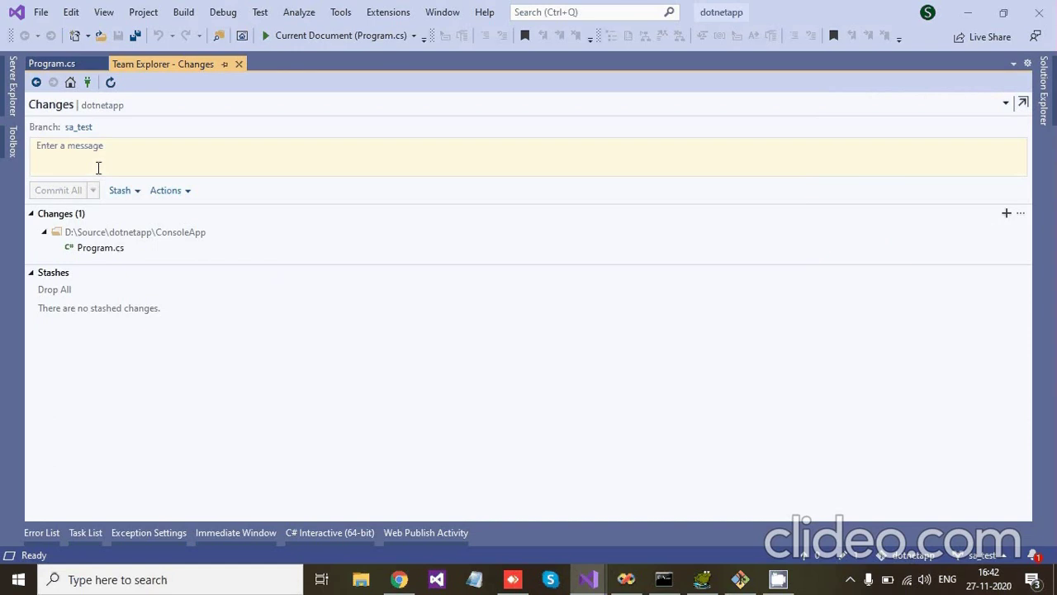
- Commit all changes on the sa_test branch with the message "fix issue test1"
type("fix is")
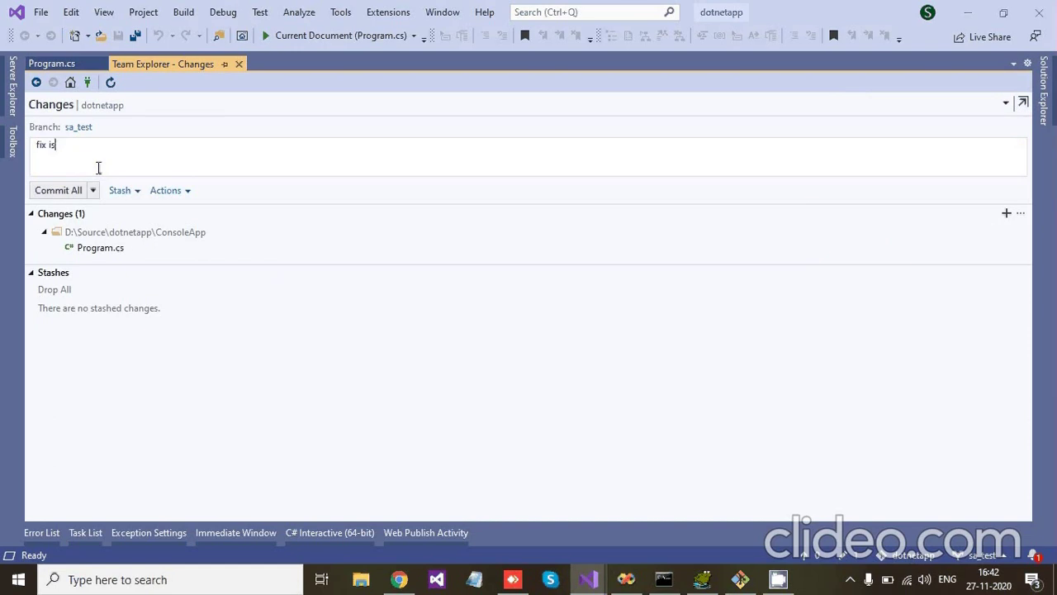
type("sue test1")
left_click(58, 190)
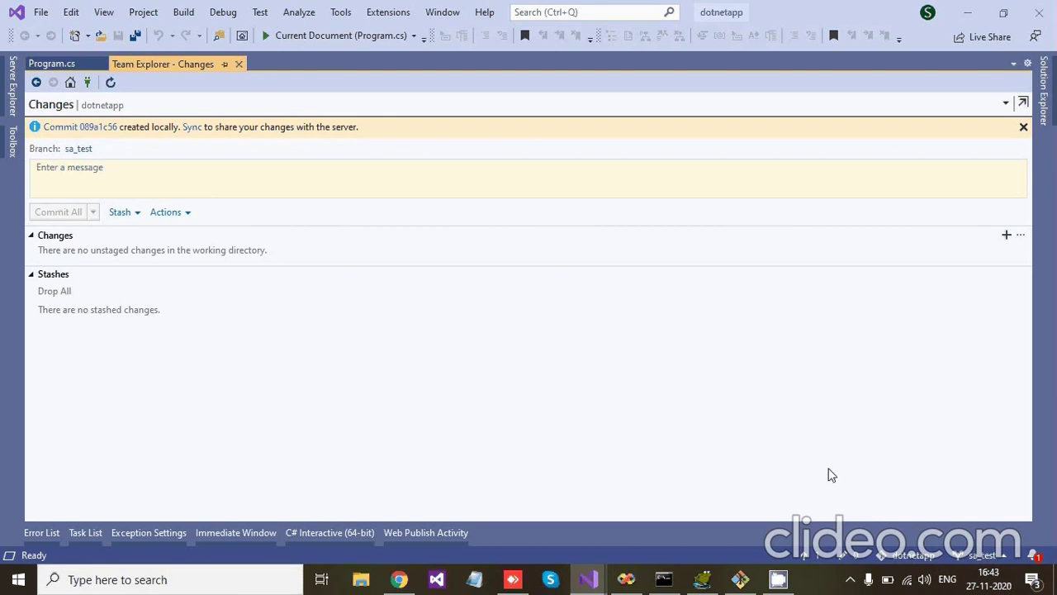
- Push the local commit on the sa_test branch to the remote repository
left_click(982, 556)
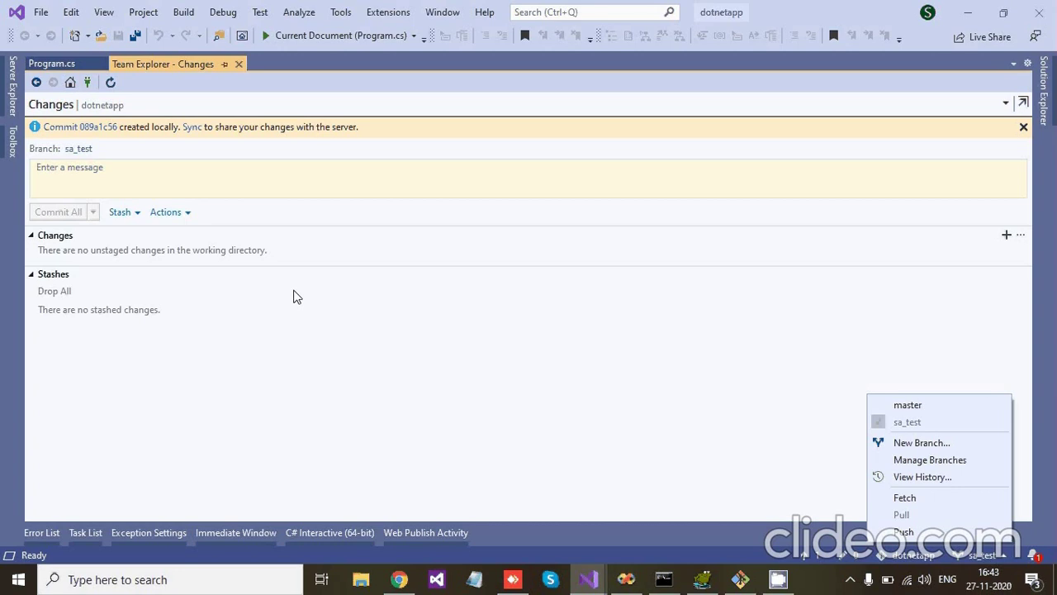
left_click(114, 178)
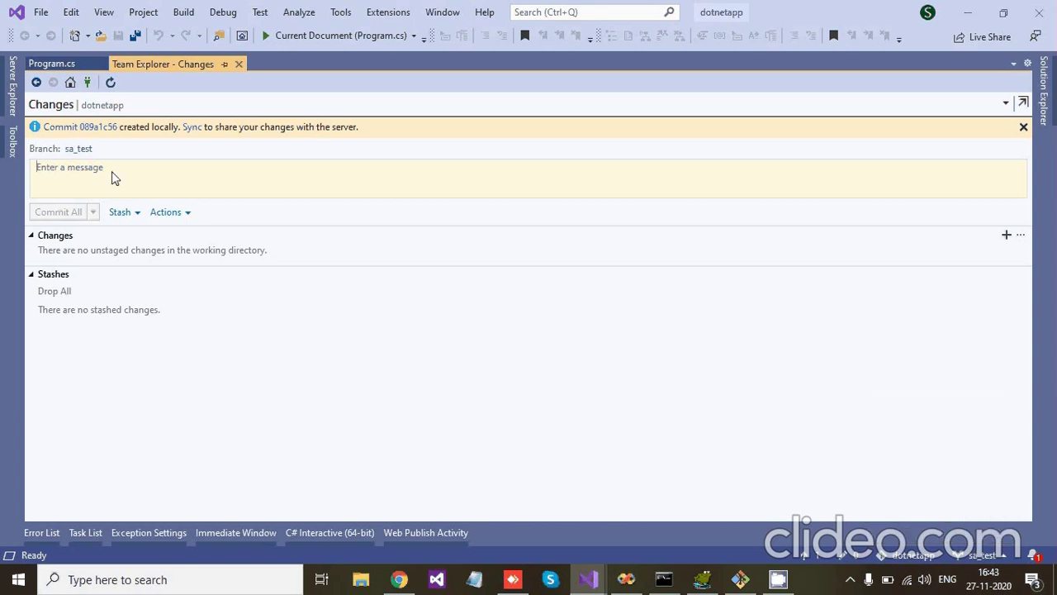
left_click(173, 213)
key("Escape")
left_click(987, 555)
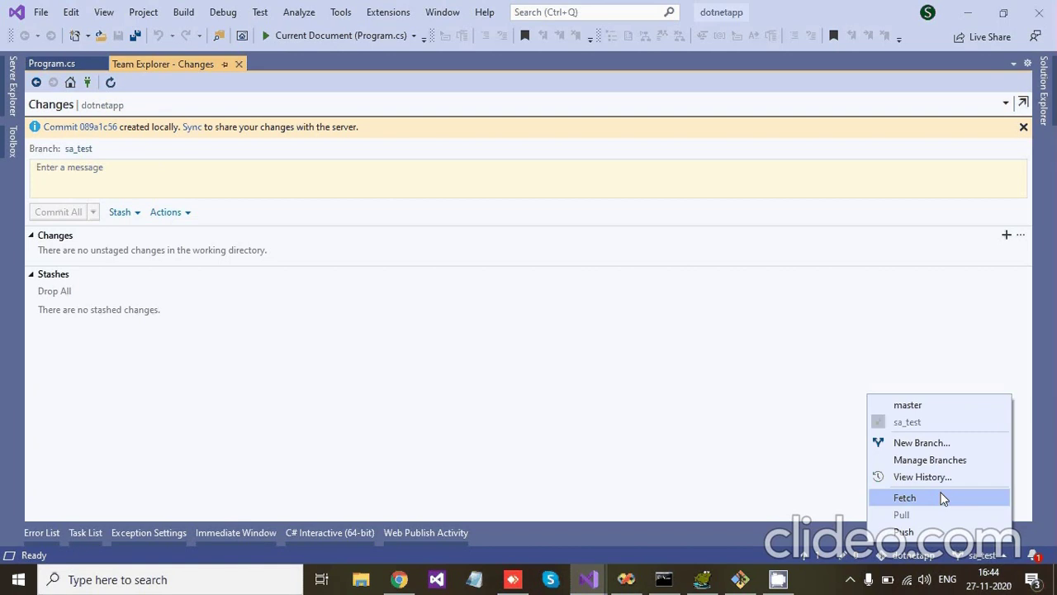
left_click(904, 532)
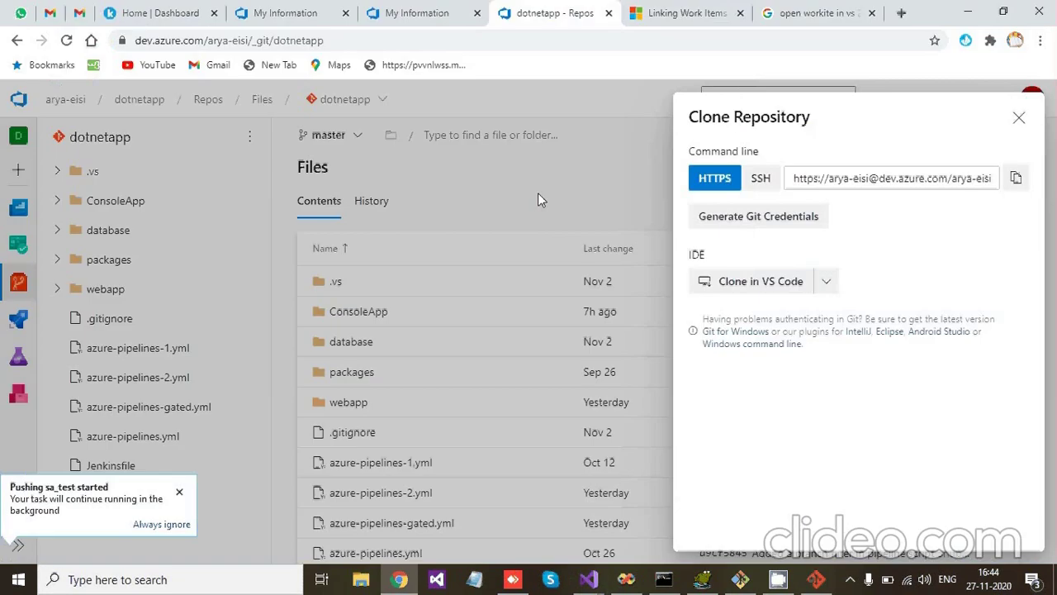
- In Azure DevOps in Chrome, dismiss the Clone Repository pane, reload the dotnetapp files page and switch it to the sa_test branch
left_click(1019, 118)
left_click(340, 146)
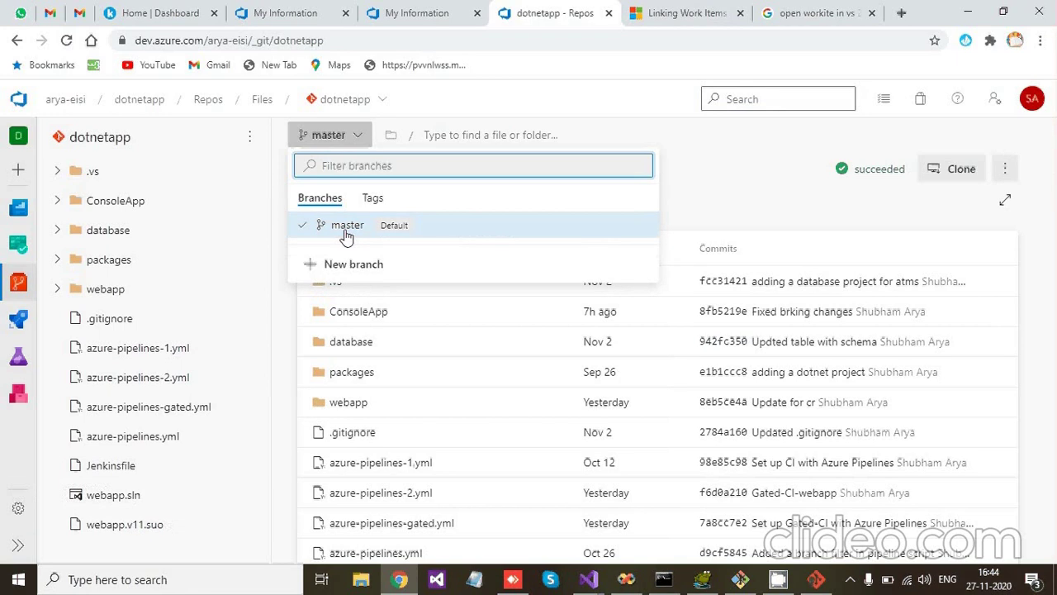
left_click(346, 232)
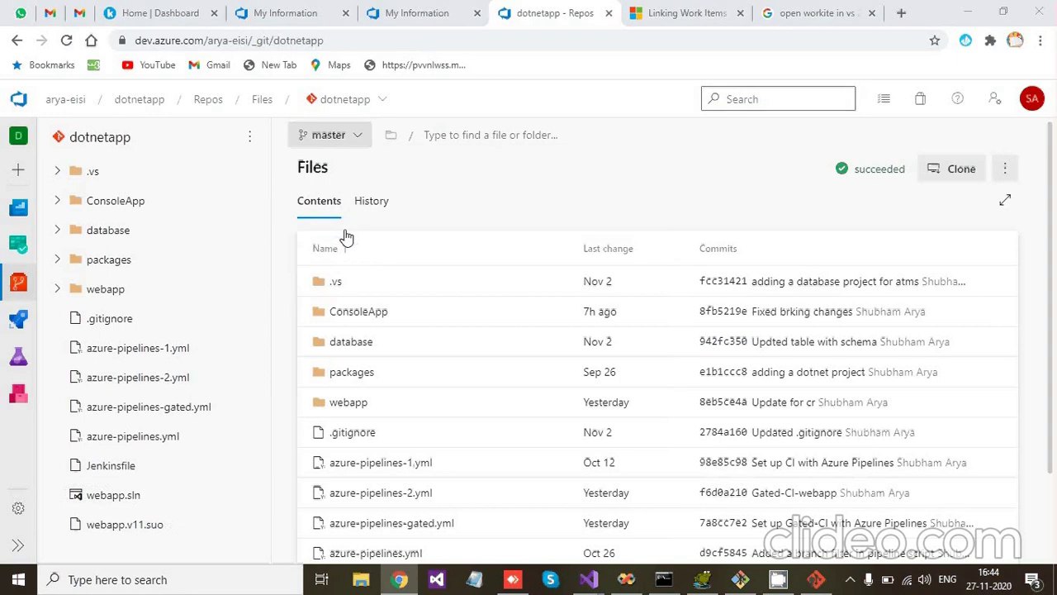
left_click(471, 273)
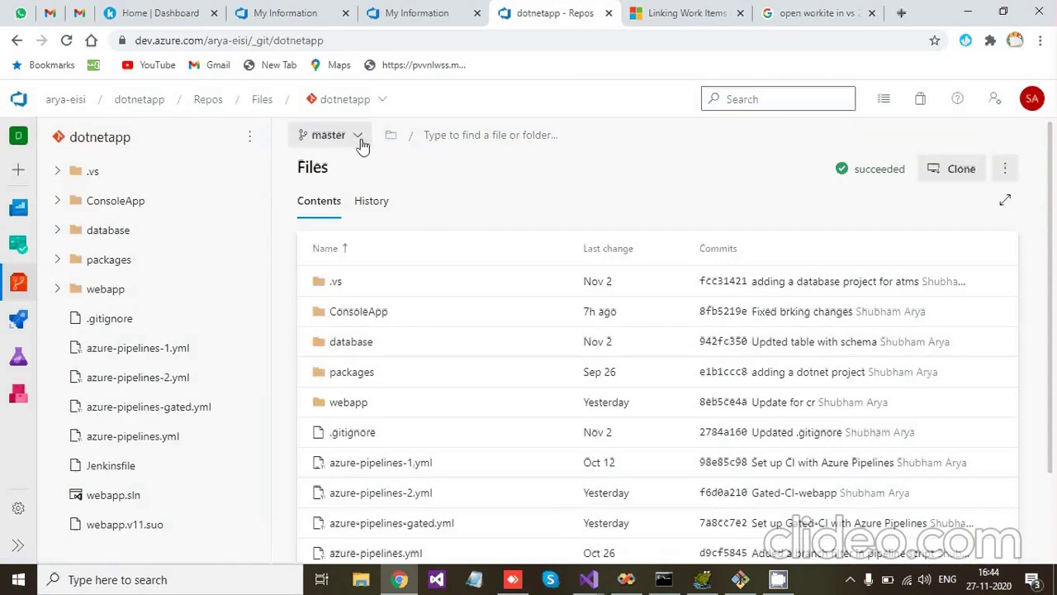
left_click(360, 137)
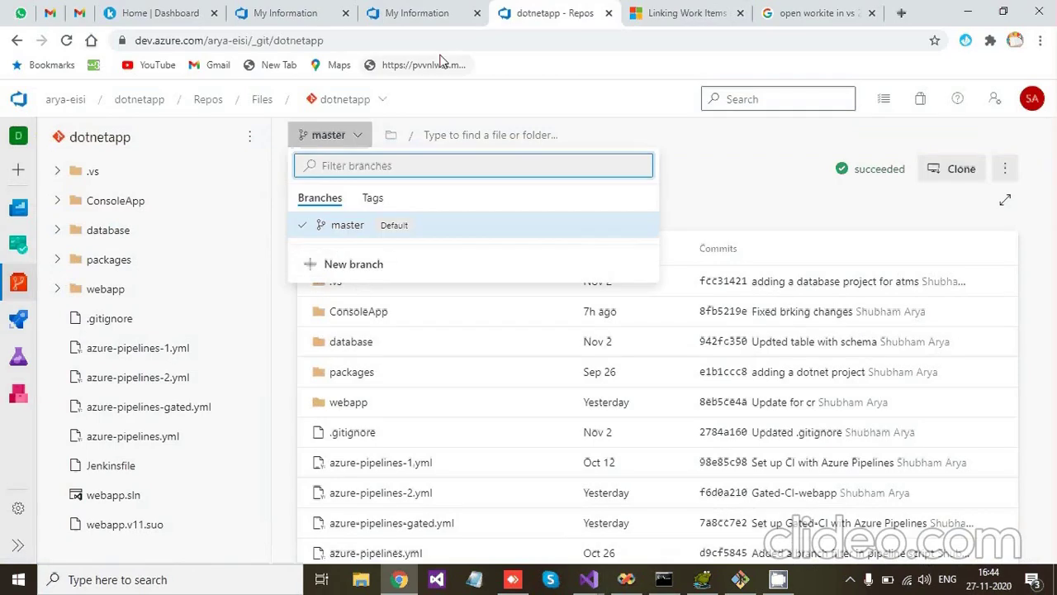
key("F5")
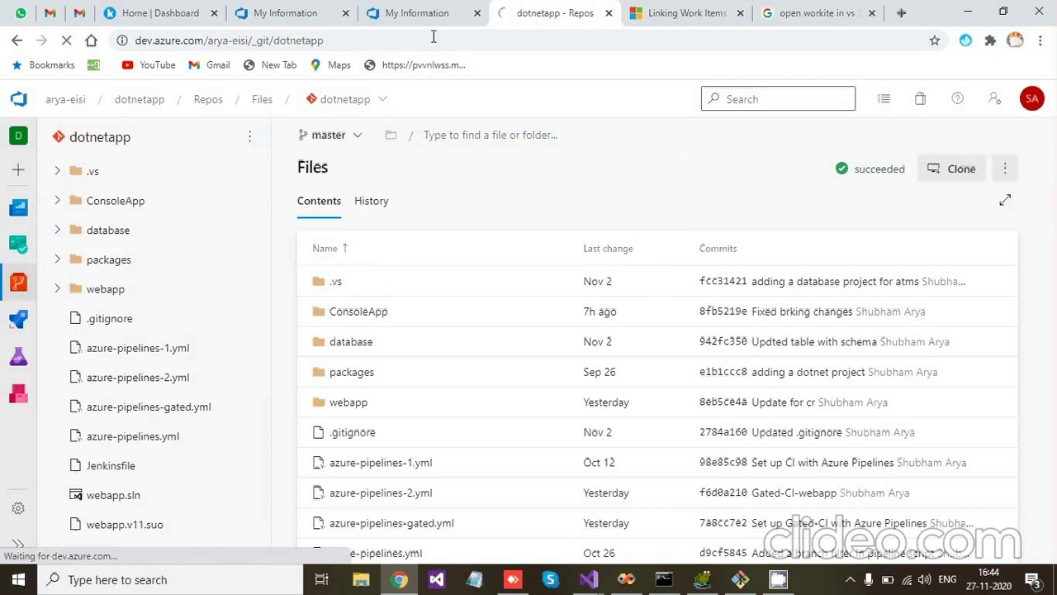
left_click(356, 136)
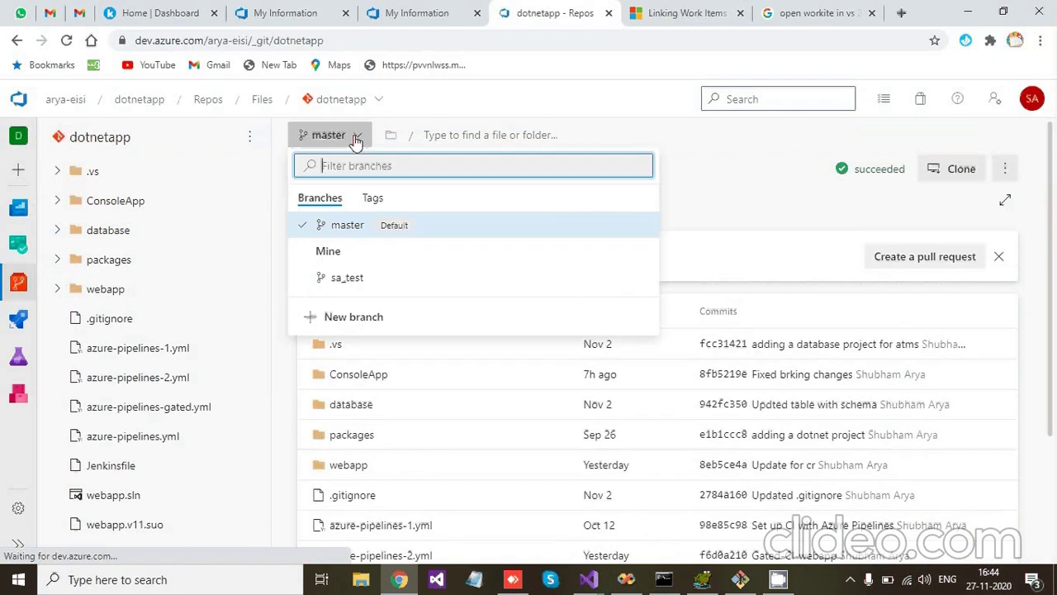
left_click(344, 279)
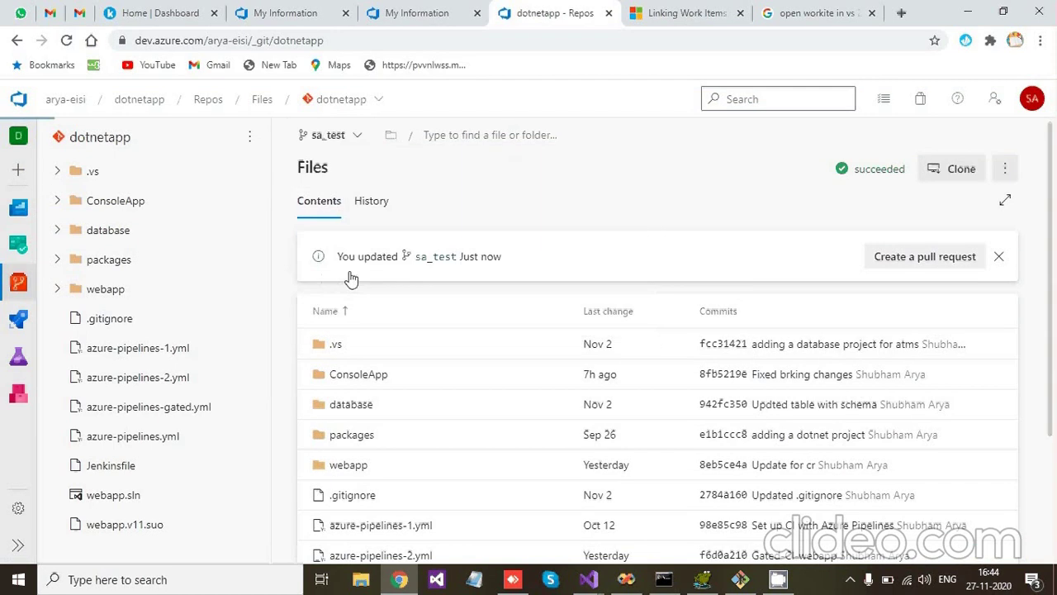
- Compare the ConsoleApp folder on sa_test with master, and view the master version of Program.cs
left_click(367, 375)
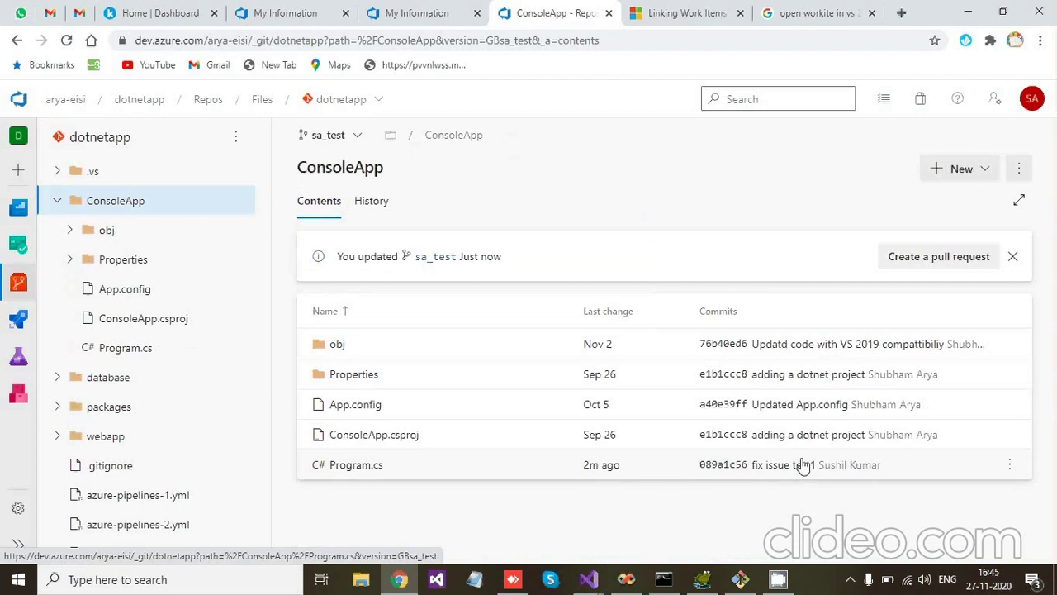
left_click(355, 138)
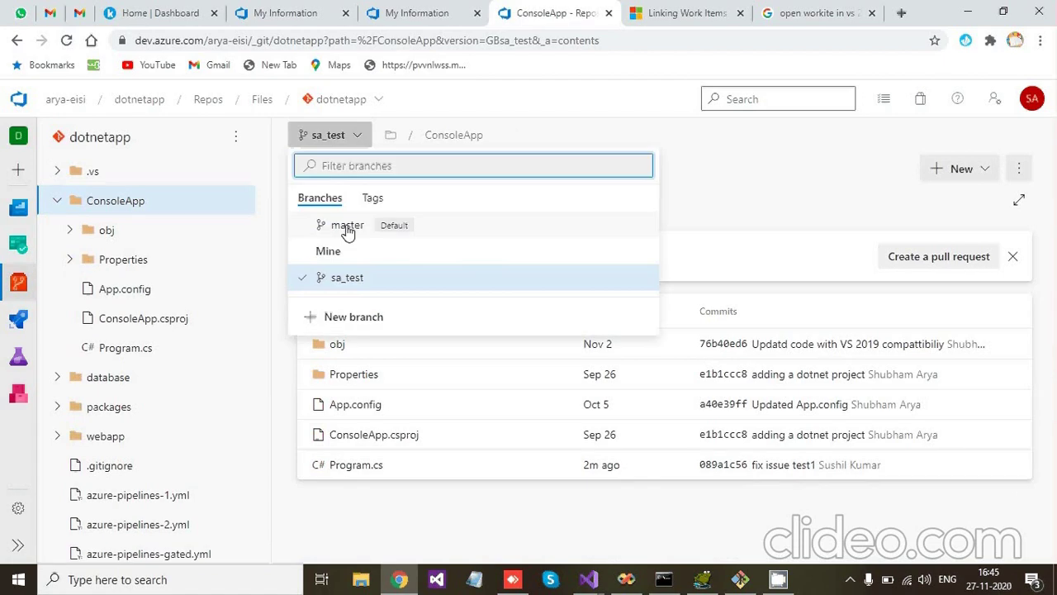
left_click(347, 227)
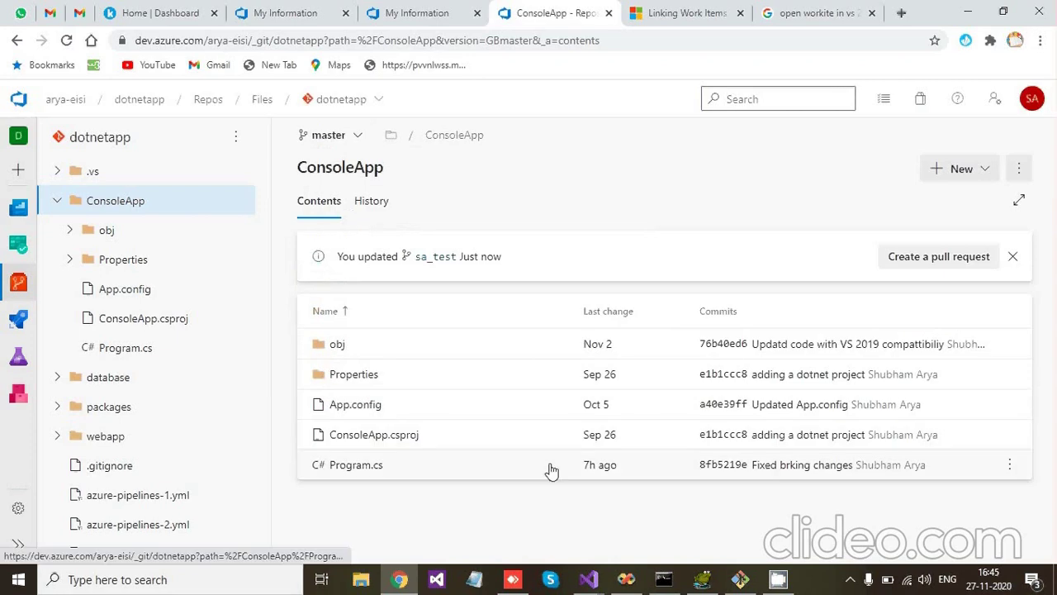
left_click(476, 469)
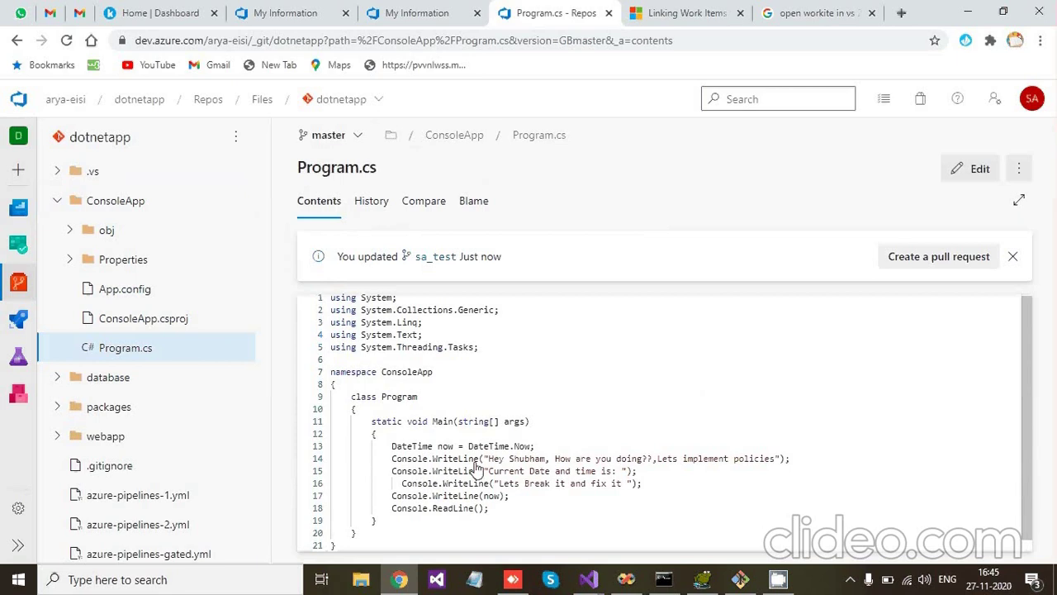
left_click(340, 136)
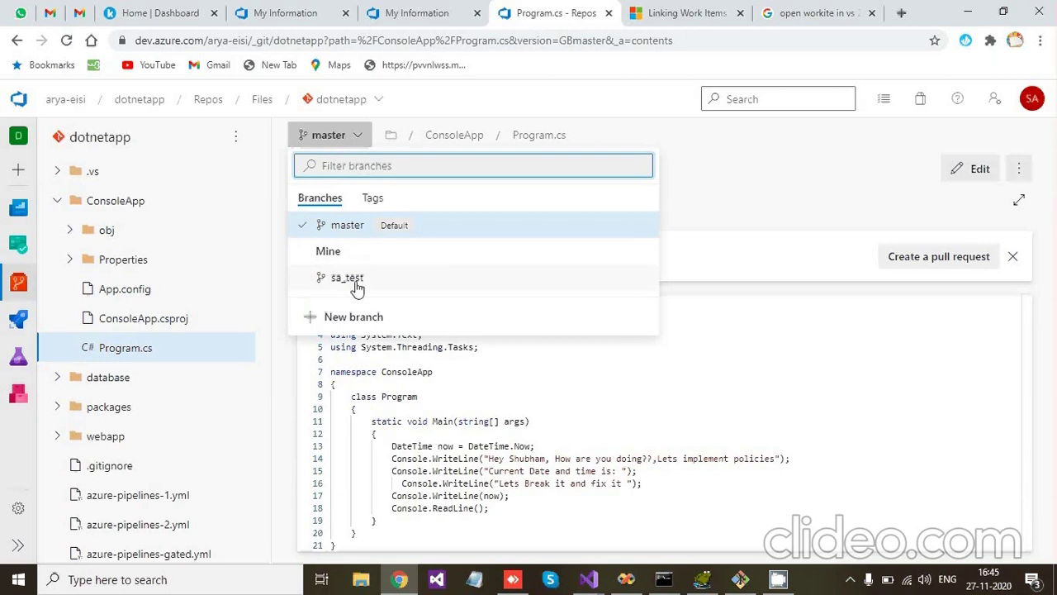
- Start a new pull request from sa_test into master and check its title and description
left_click(14, 336)
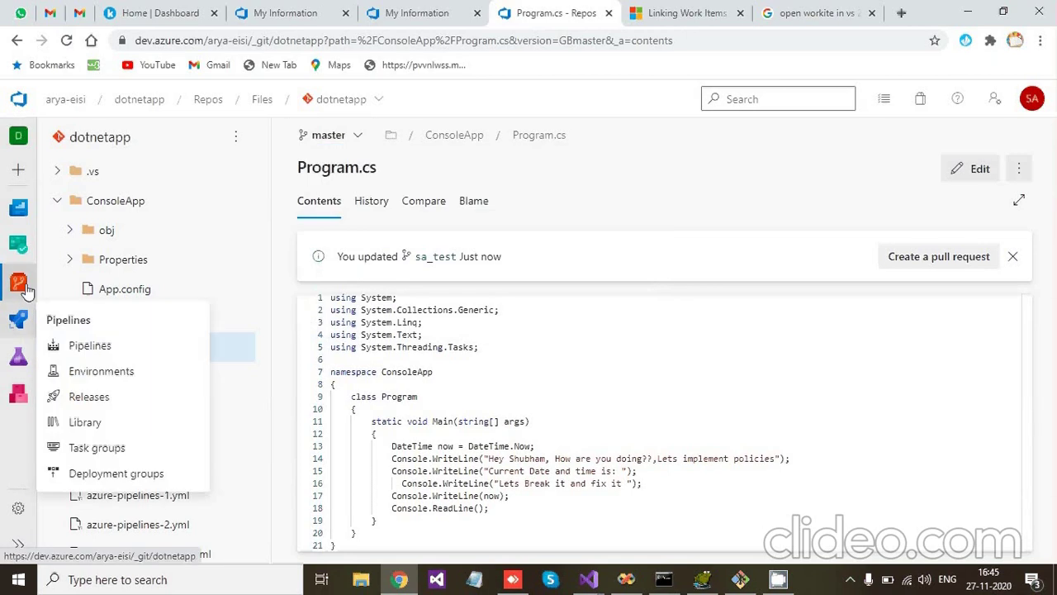
mouse_move(28, 289)
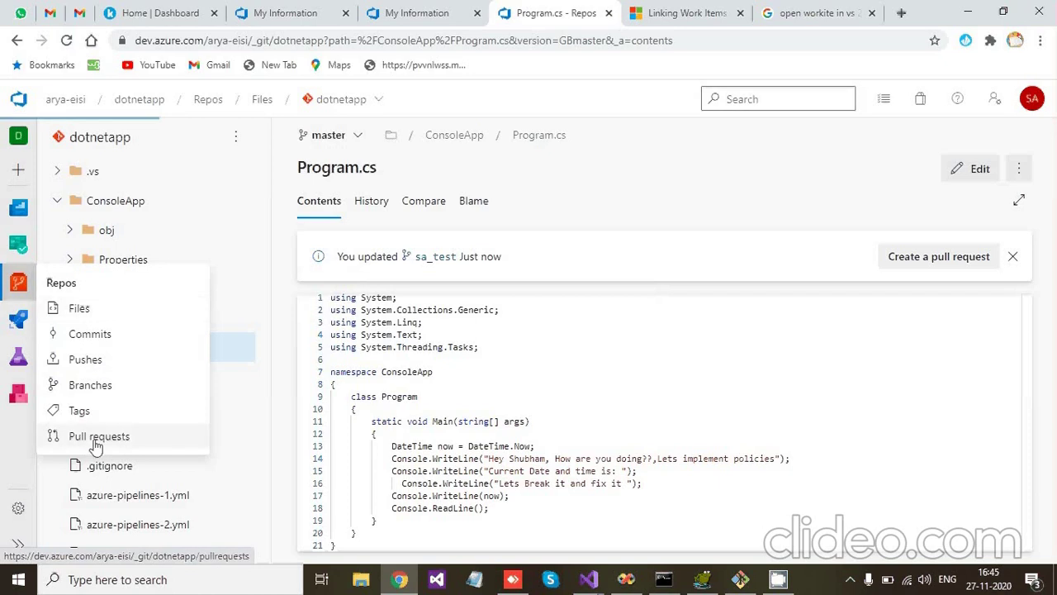
left_click(97, 437)
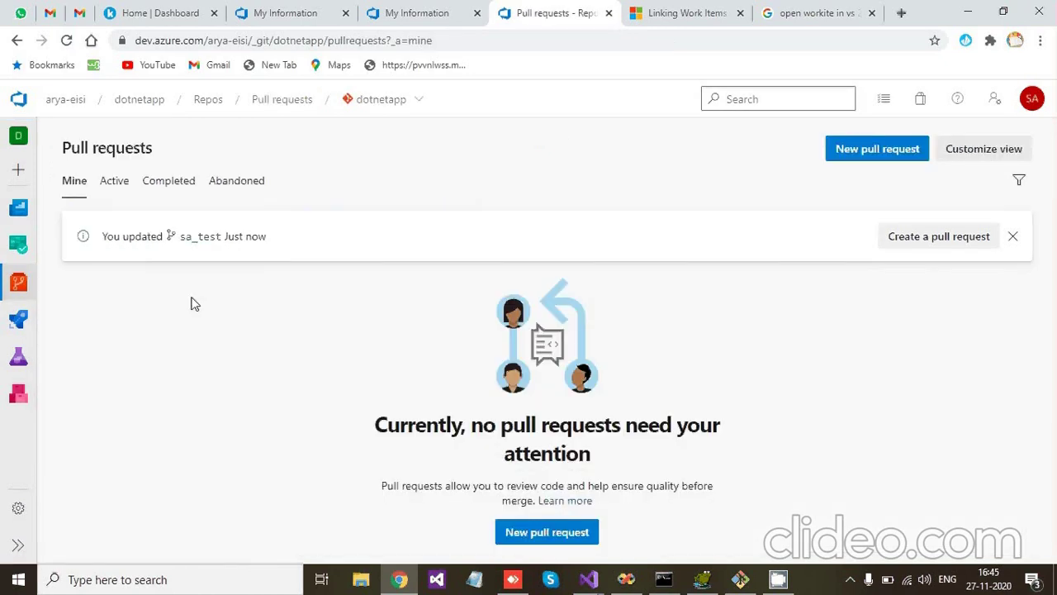
left_click(514, 539)
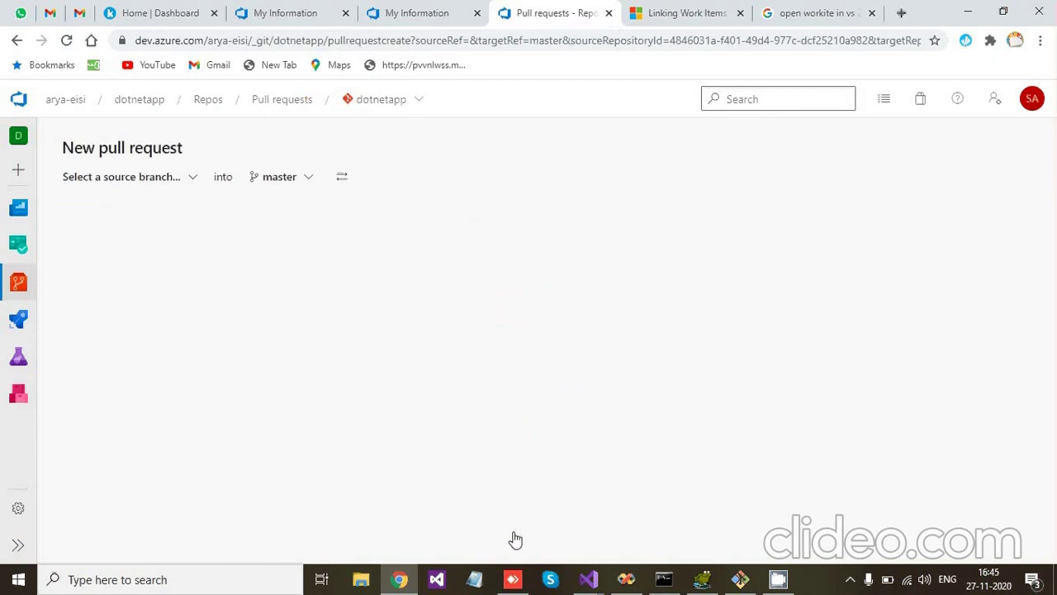
left_click(132, 177)
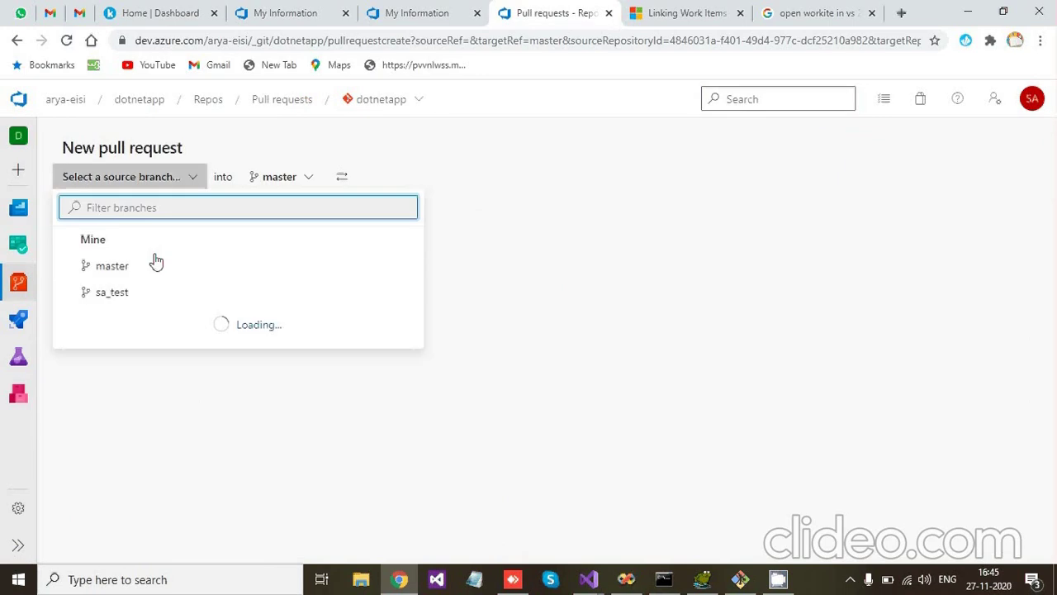
left_click(114, 293)
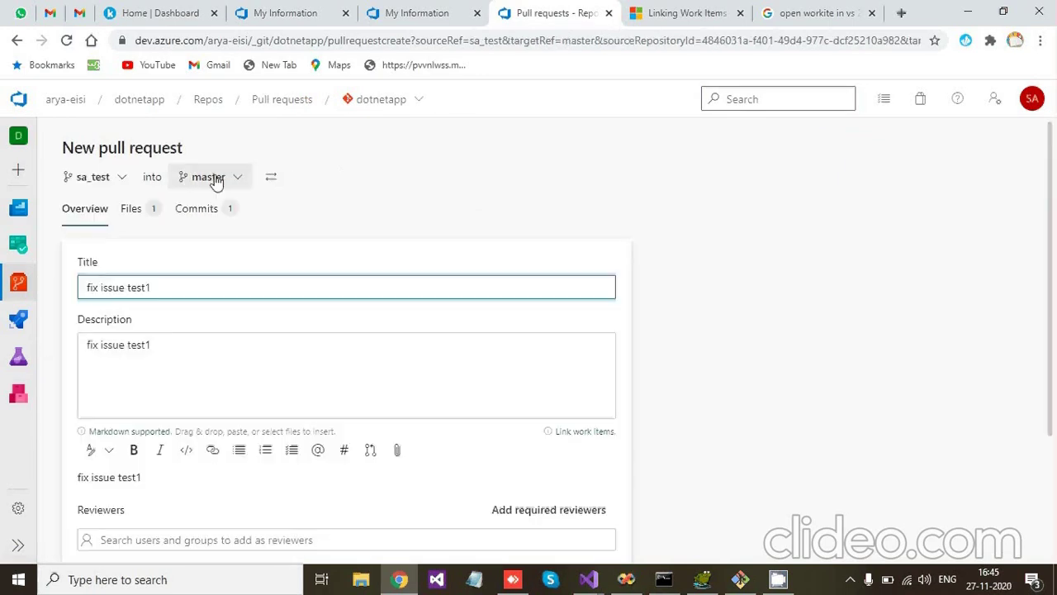
left_click_drag(153, 287, 75, 293)
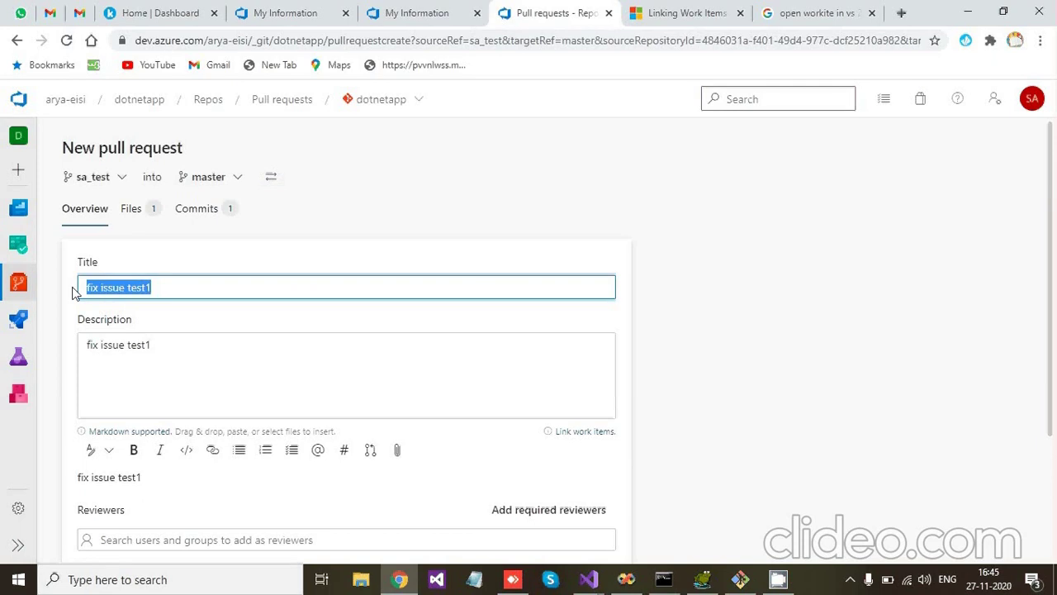
left_click(183, 369)
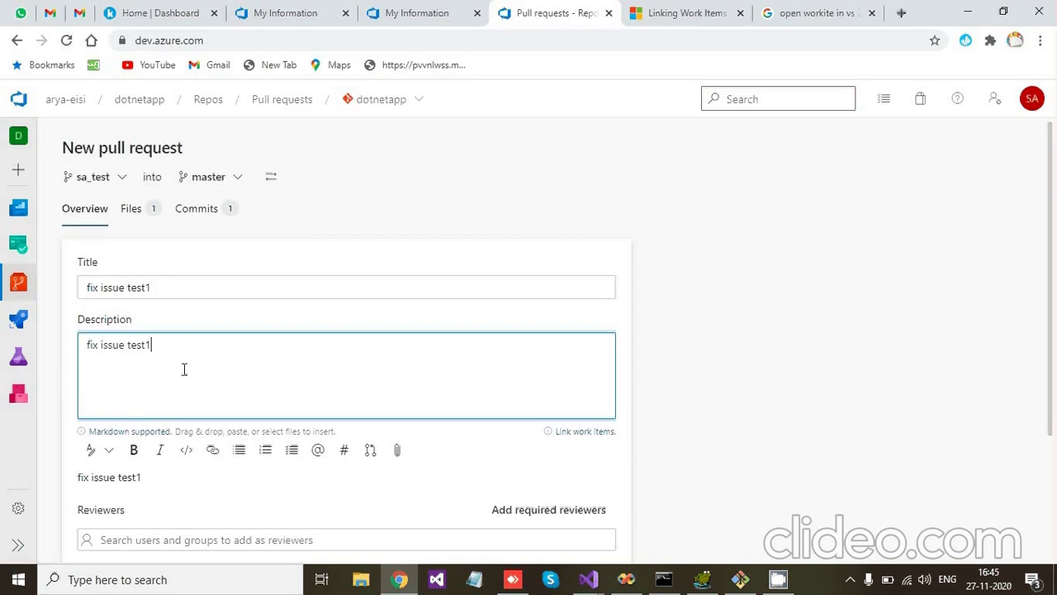
- Add the first suggested user as a reviewer of the new pull request
scroll(198, 488, "down", 1)
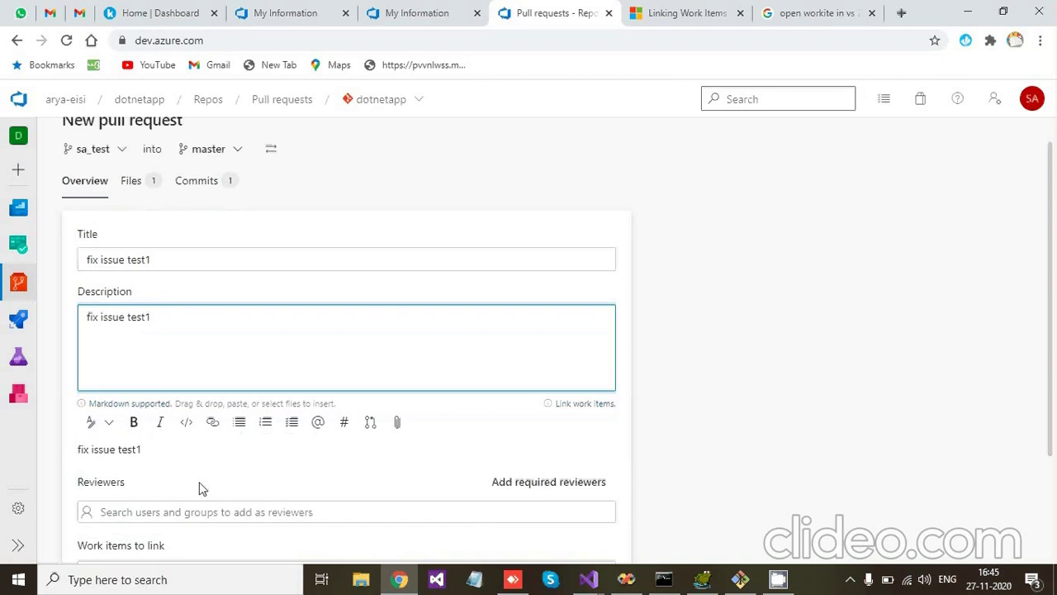
scroll(202, 496, "down", 2)
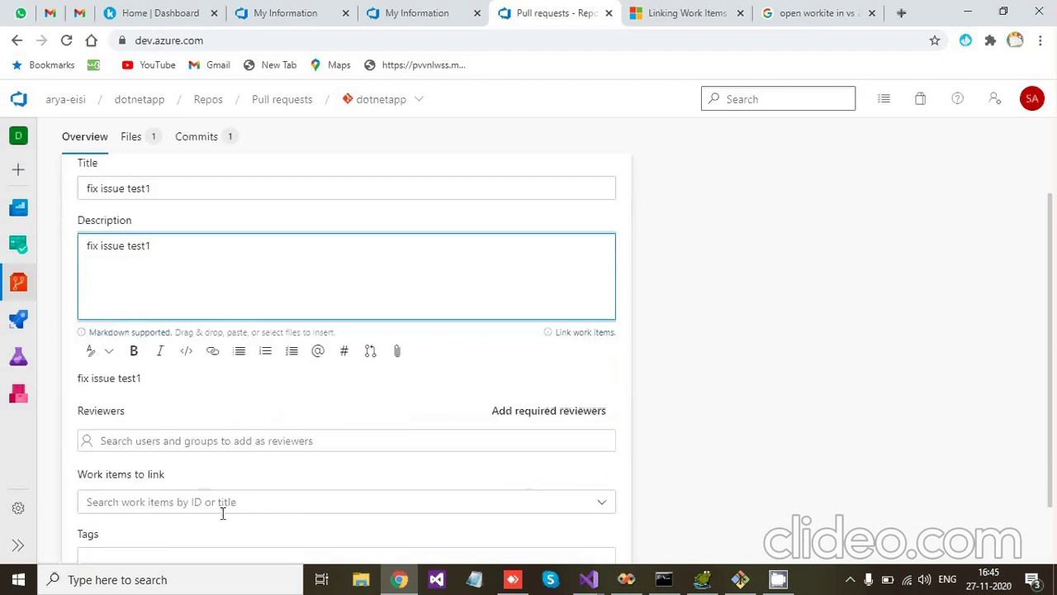
left_click(234, 440)
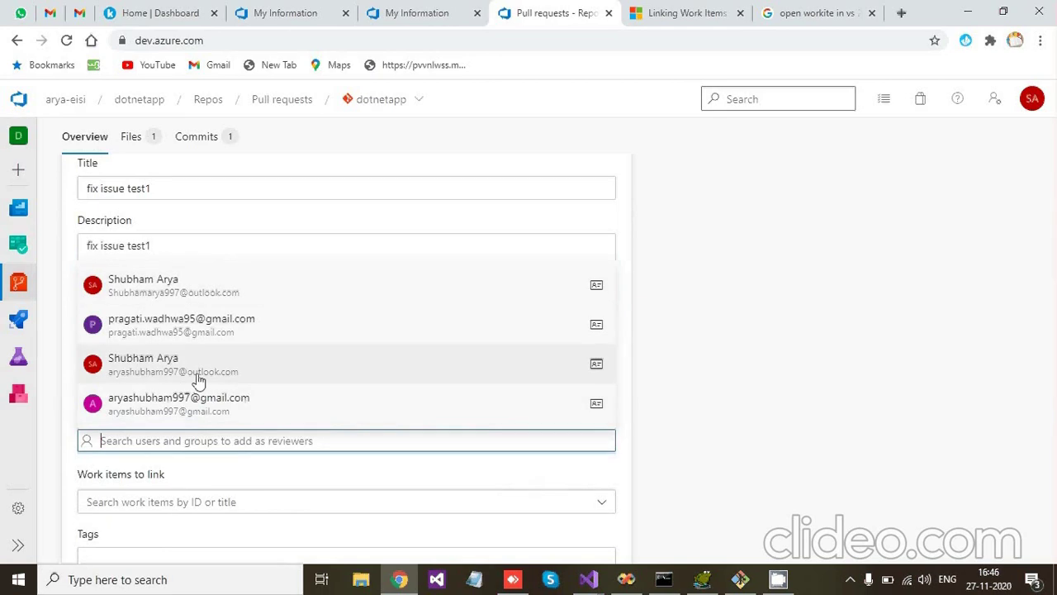
left_click(171, 285)
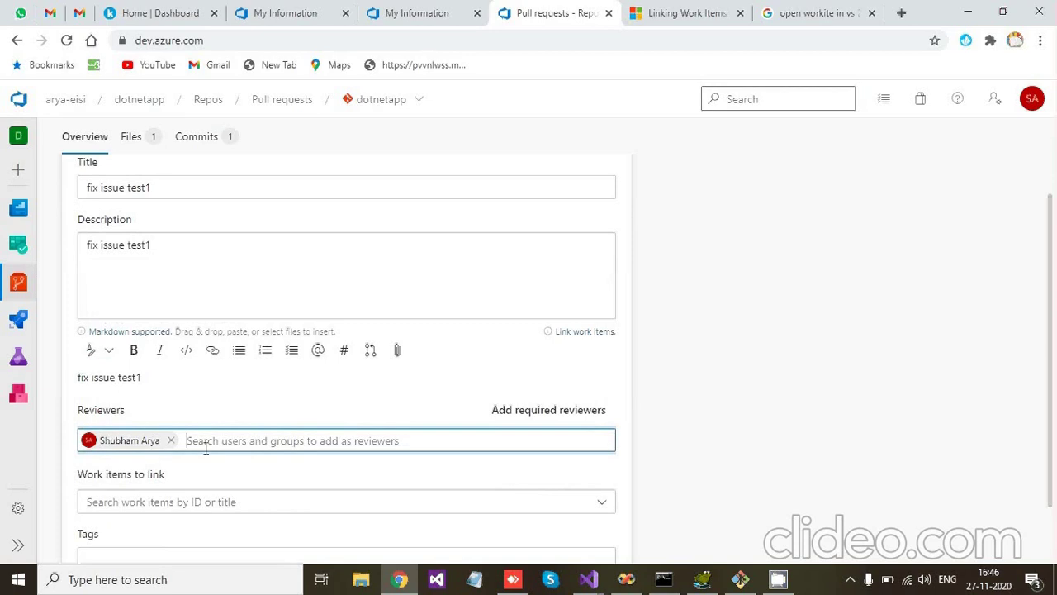
- Link the work item Epic 7: BookStoreWebApp to the pull request
left_click(191, 501)
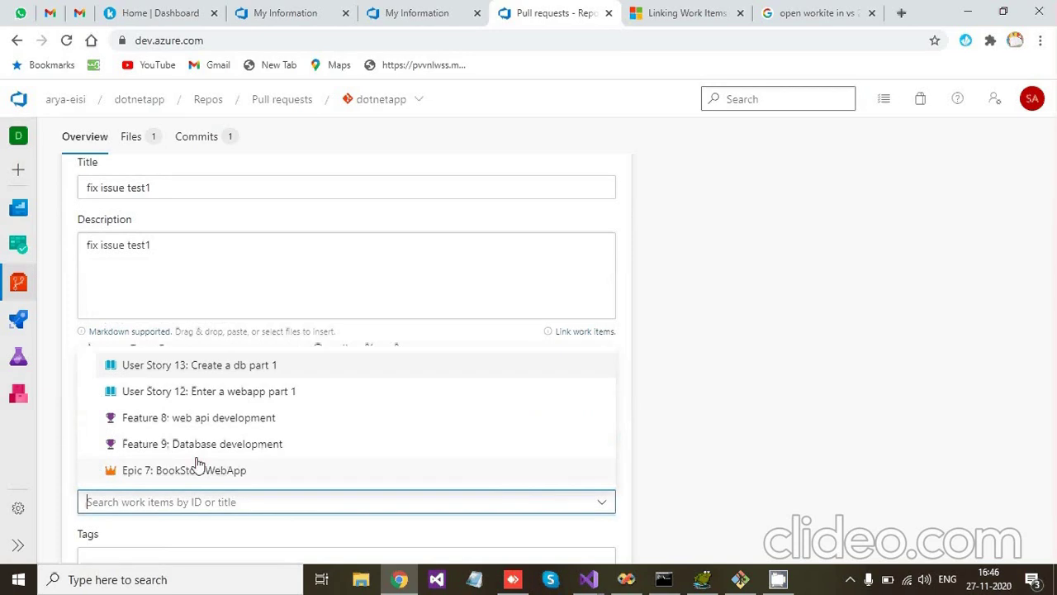
left_click(625, 470)
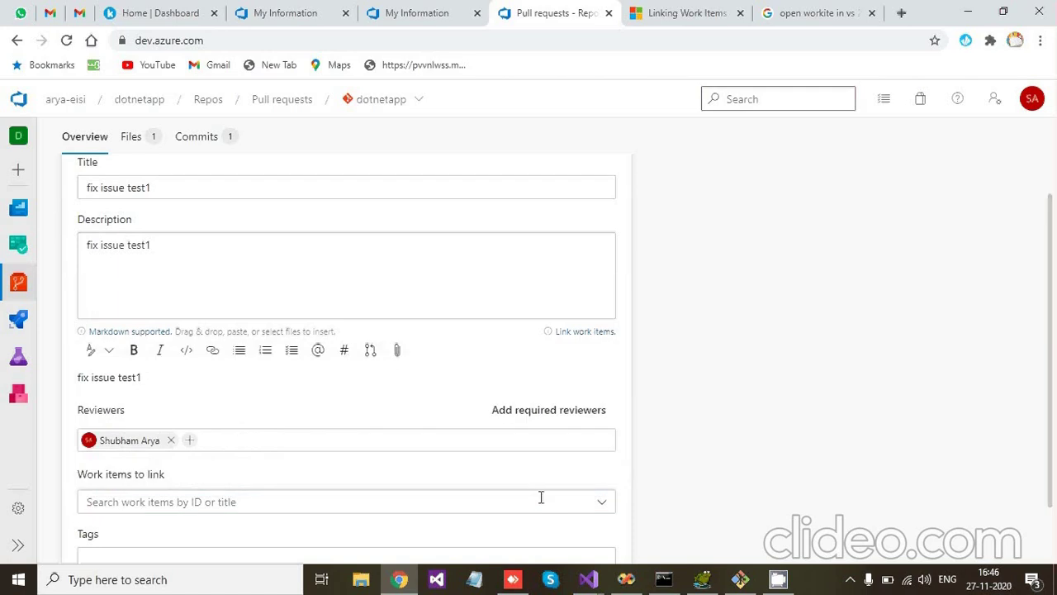
scroll(541, 496, "down", 1)
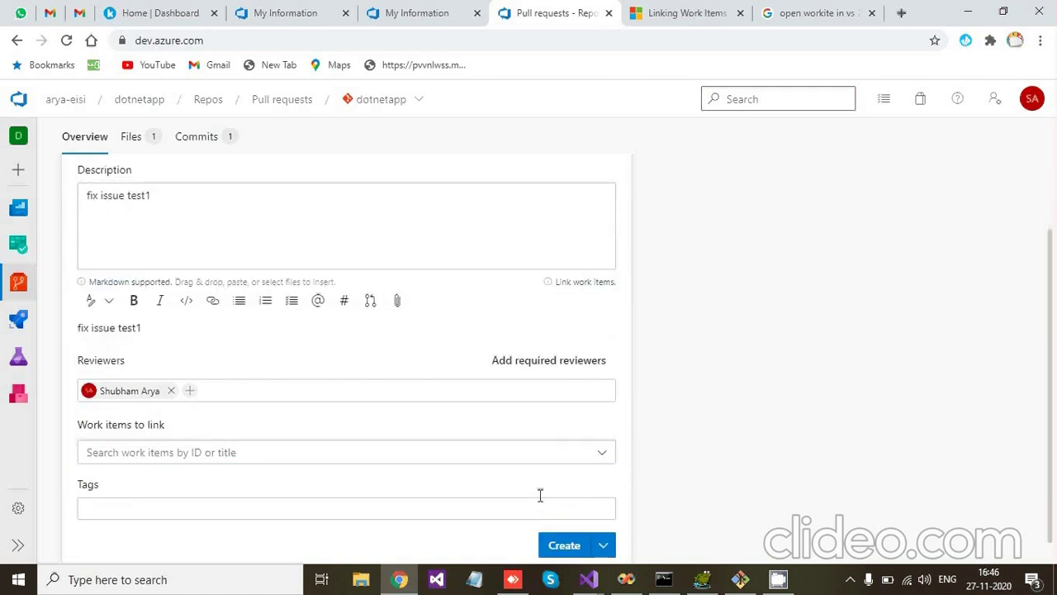
left_click(359, 448)
left_click(247, 420)
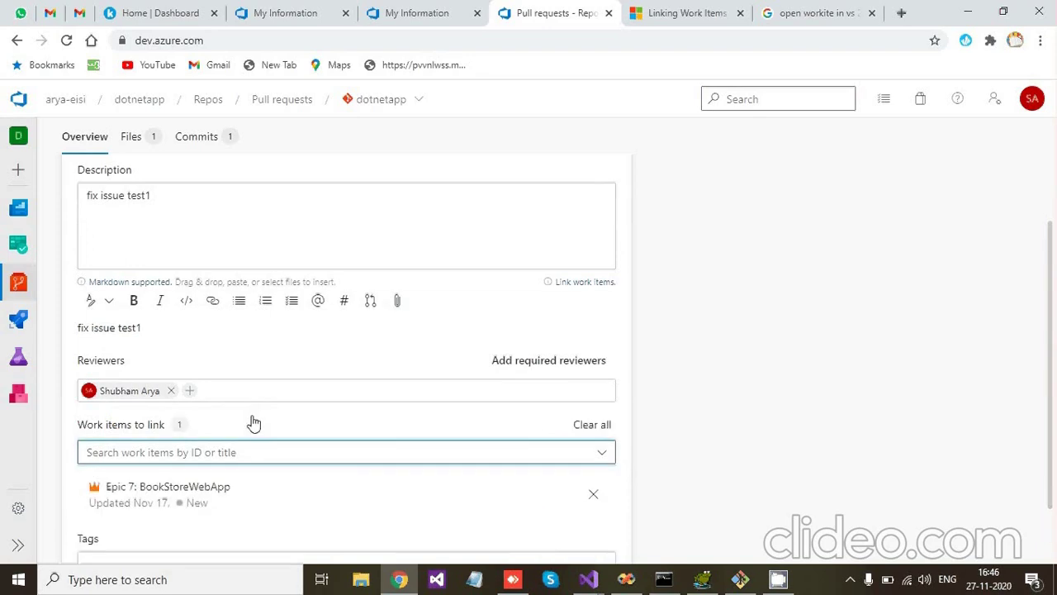
- Leave the tags empty, check the pull request's details and create it
scroll(661, 439, "down", 1)
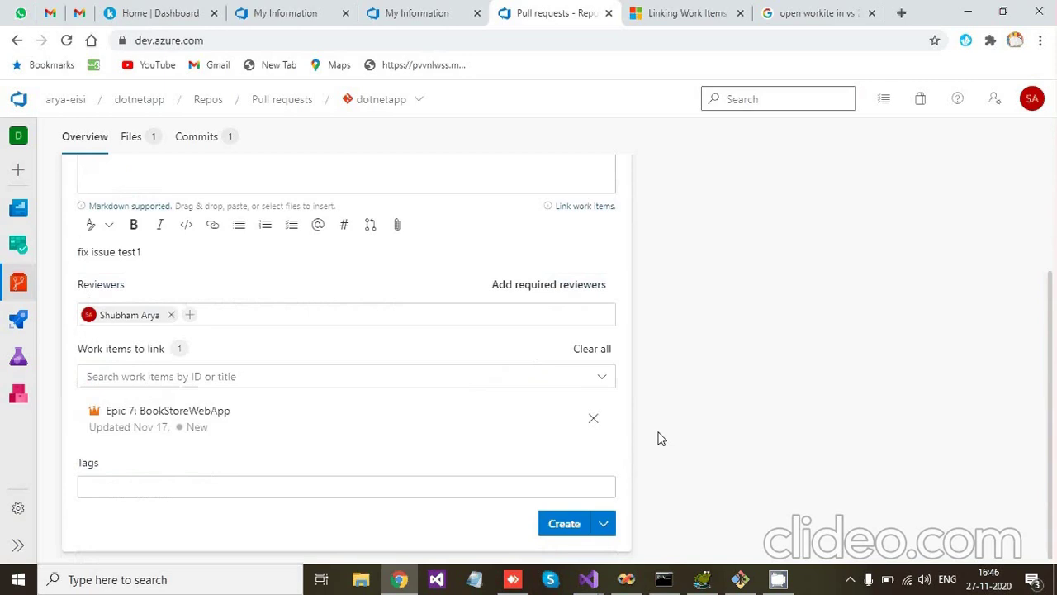
left_click(527, 486)
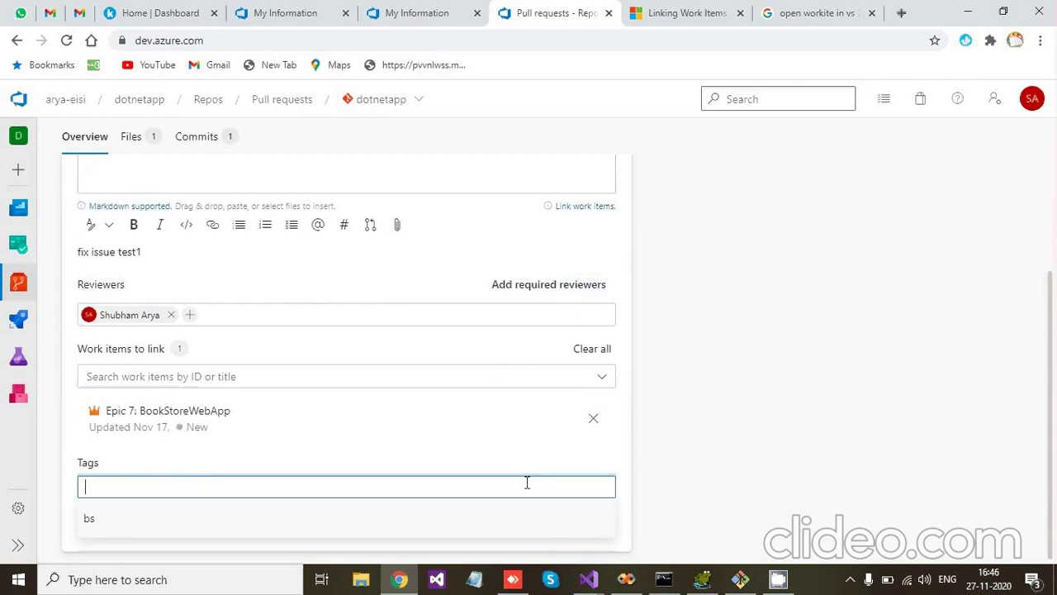
left_click(789, 396)
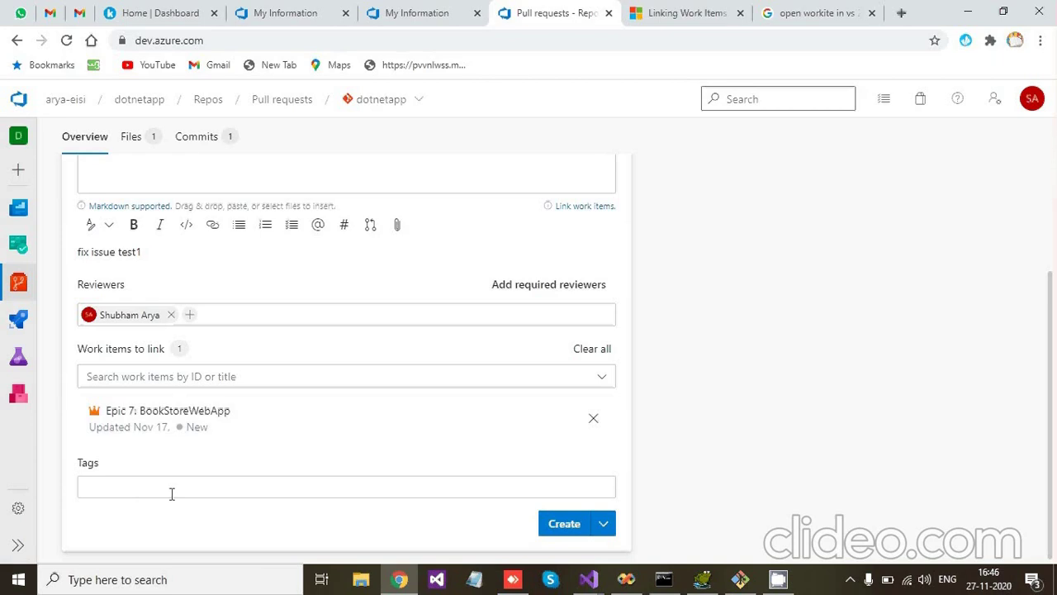
scroll(172, 494, "up", 1)
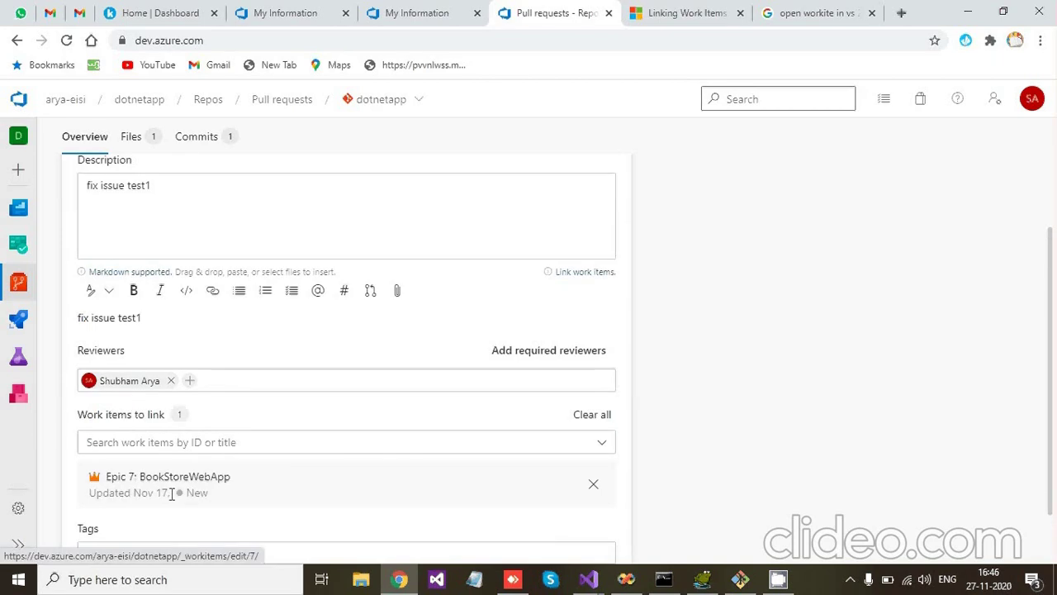
scroll(172, 494, "up", 1)
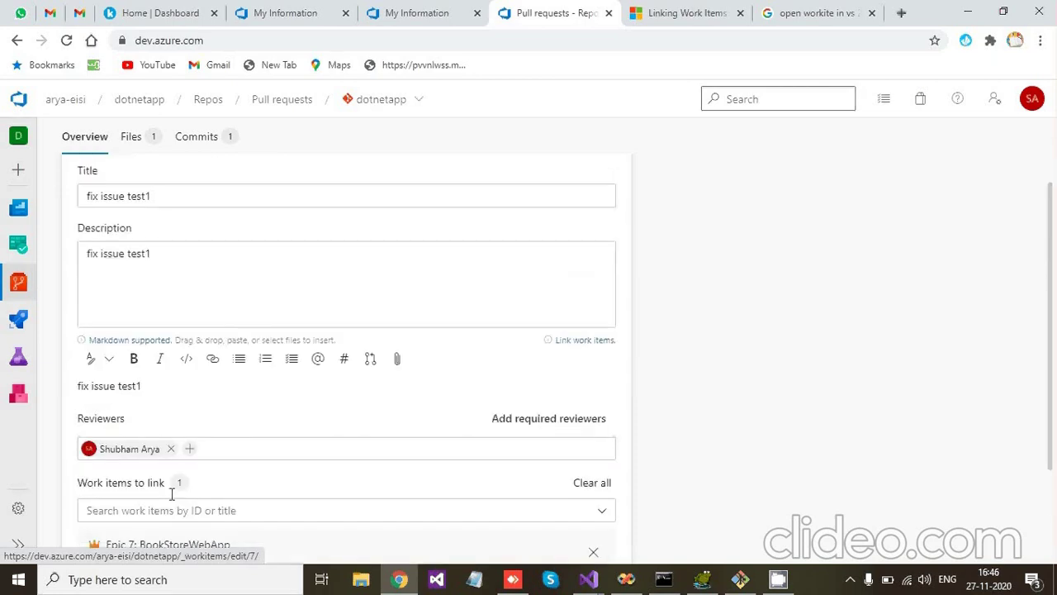
scroll(172, 494, "up", 1)
scroll(171, 494, "down", 3)
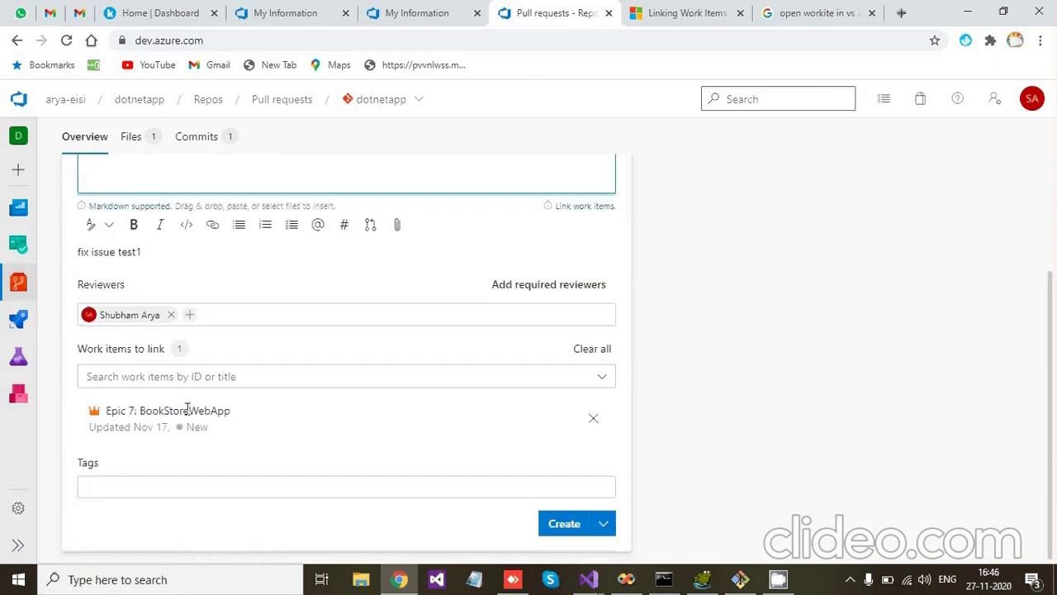
left_click(564, 523)
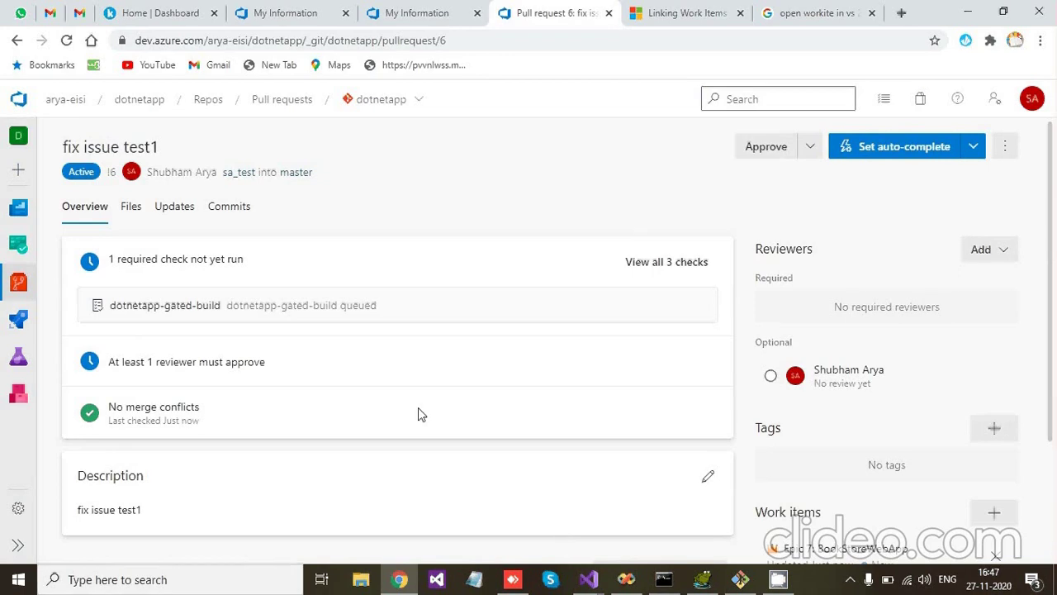
- Switch to the dotnetapp window in Visual Studio, view its pull requests in Team Explorer and reopen the local dotnetapp repository
mouse_move(585, 582)
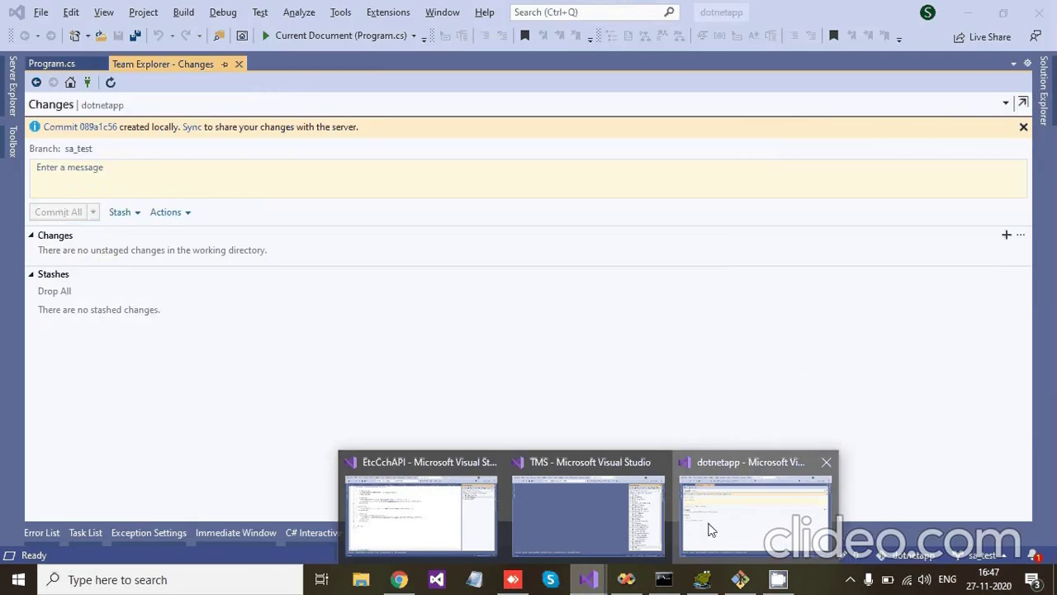
left_click(708, 529)
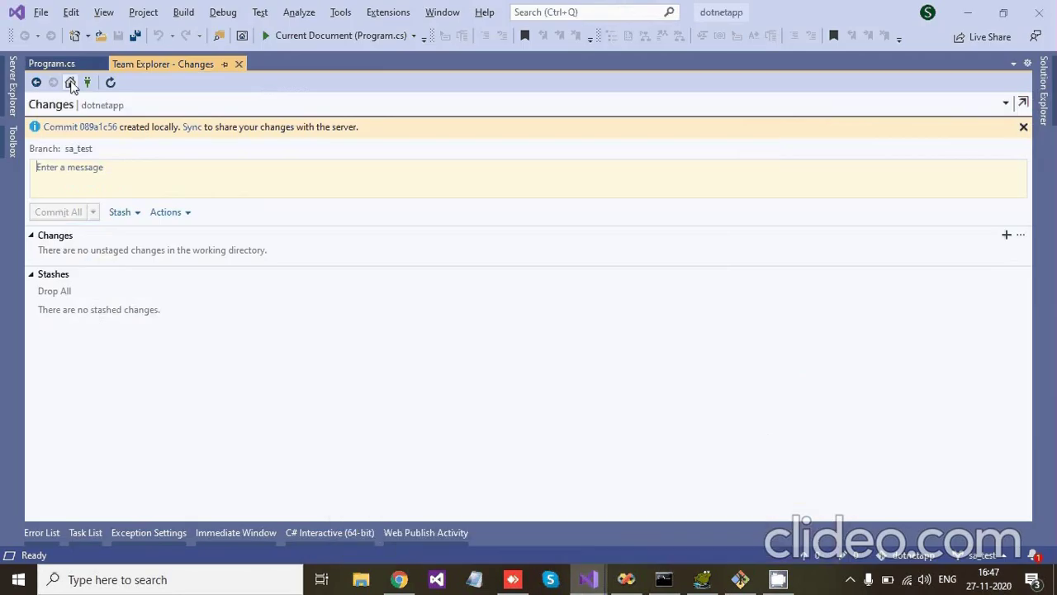
left_click(71, 82)
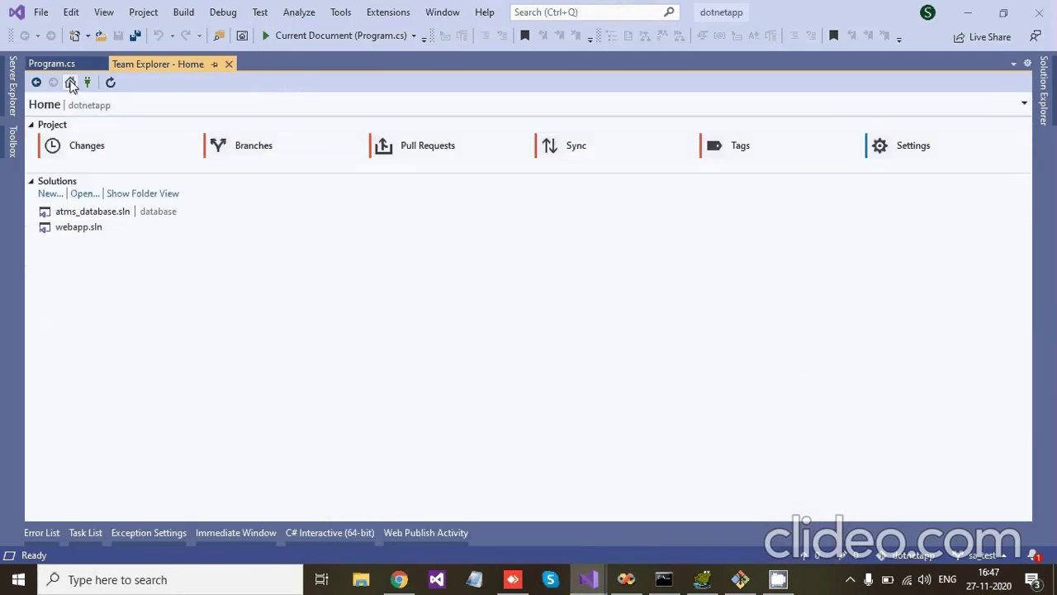
left_click(414, 160)
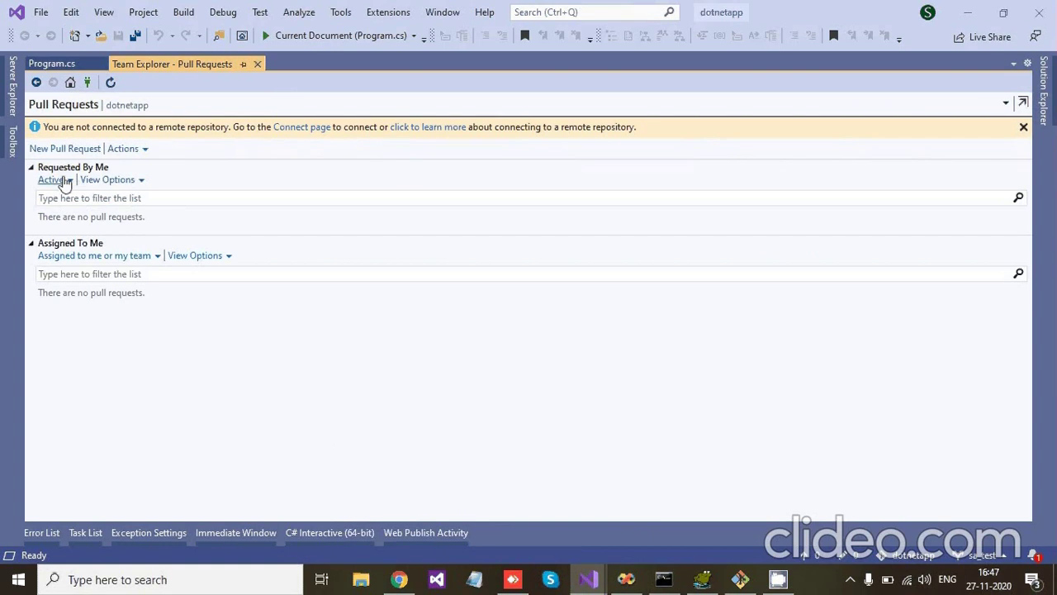
left_click(305, 128)
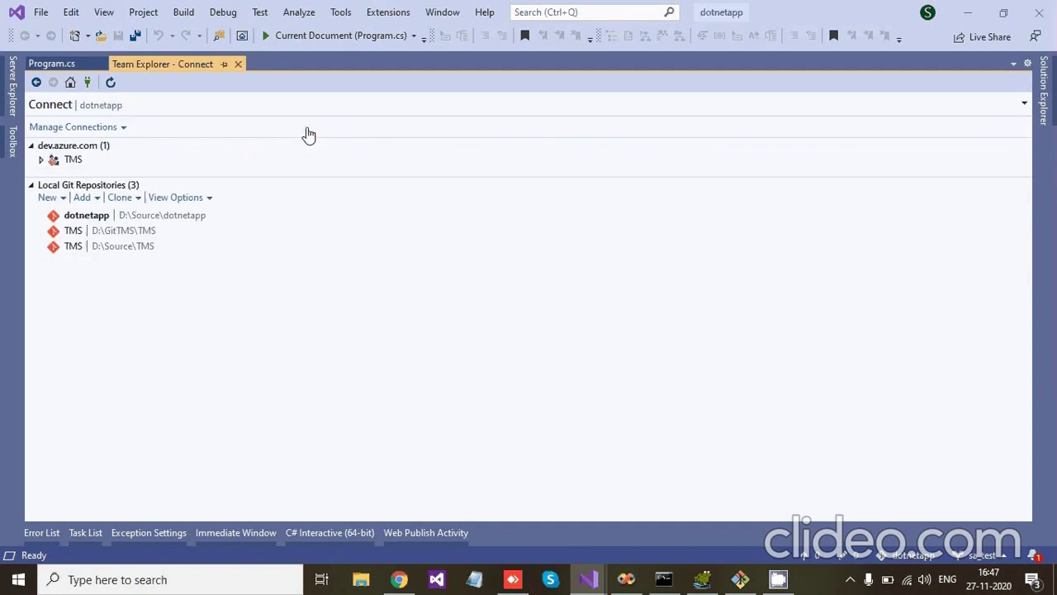
double_click(130, 216)
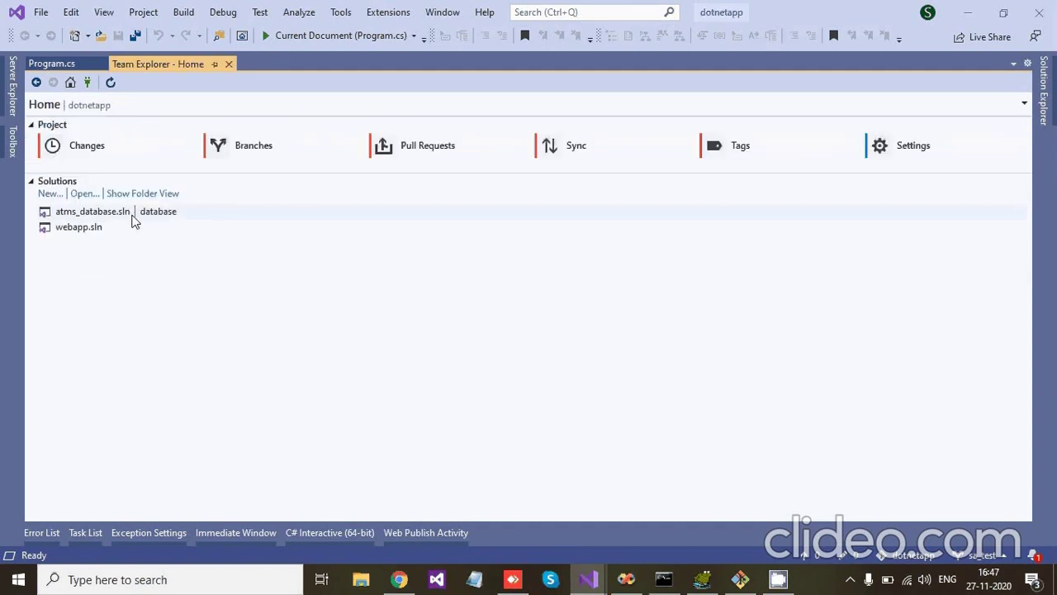
- Check the available actions for dotnetapp's pull requests in Team Explorer and try to start a new pull request
left_click(411, 161)
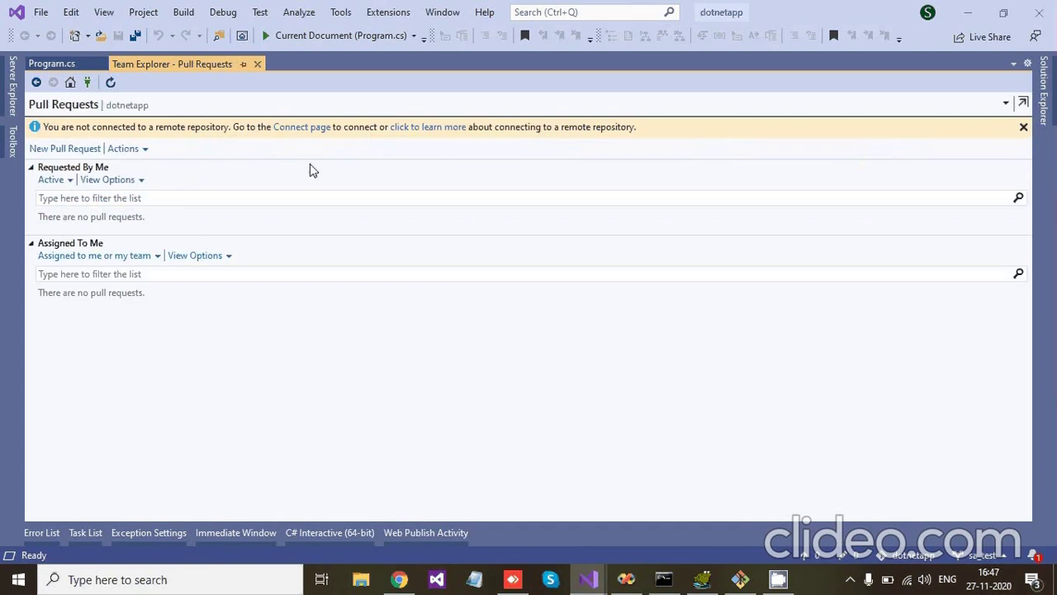
left_click(141, 149)
left_click(49, 153)
left_click(118, 150)
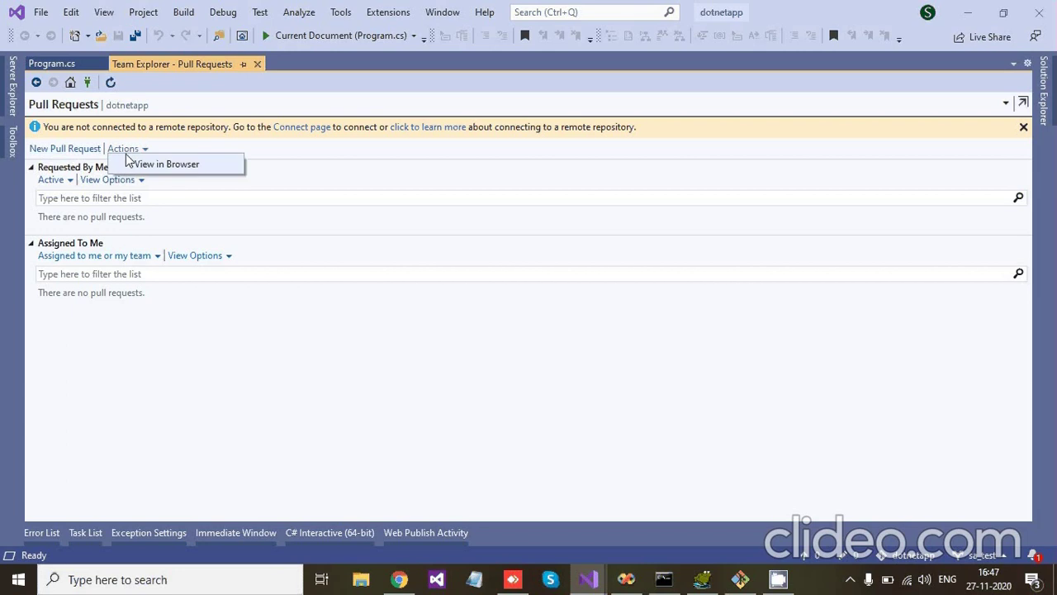
left_click(57, 153)
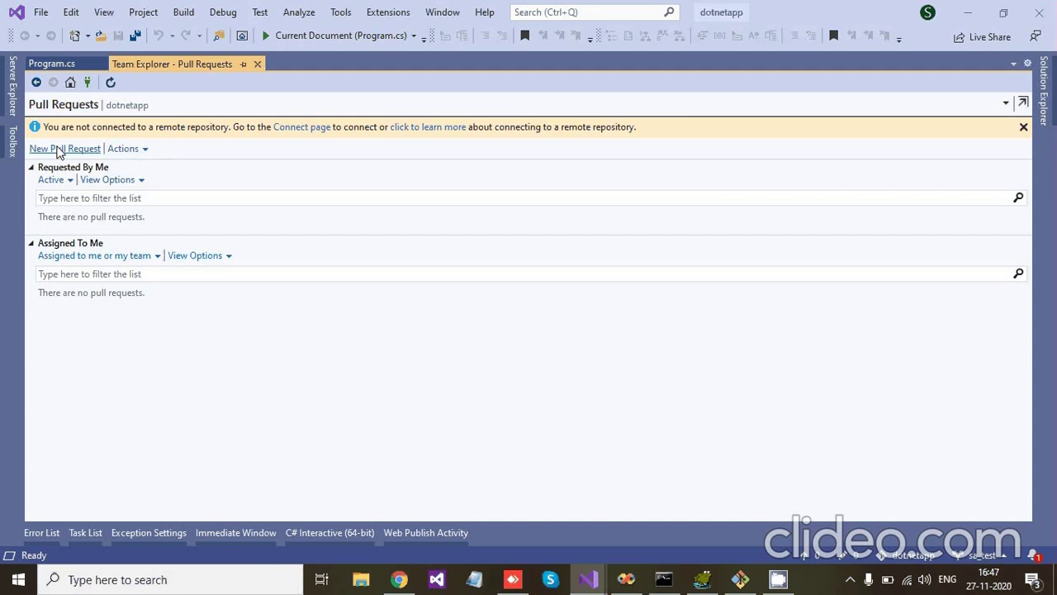
left_click(399, 580)
left_click(399, 579)
- Try to connect to the TMS repository under dev.azure.com, dismissing the account sign-in windows
left_click(302, 129)
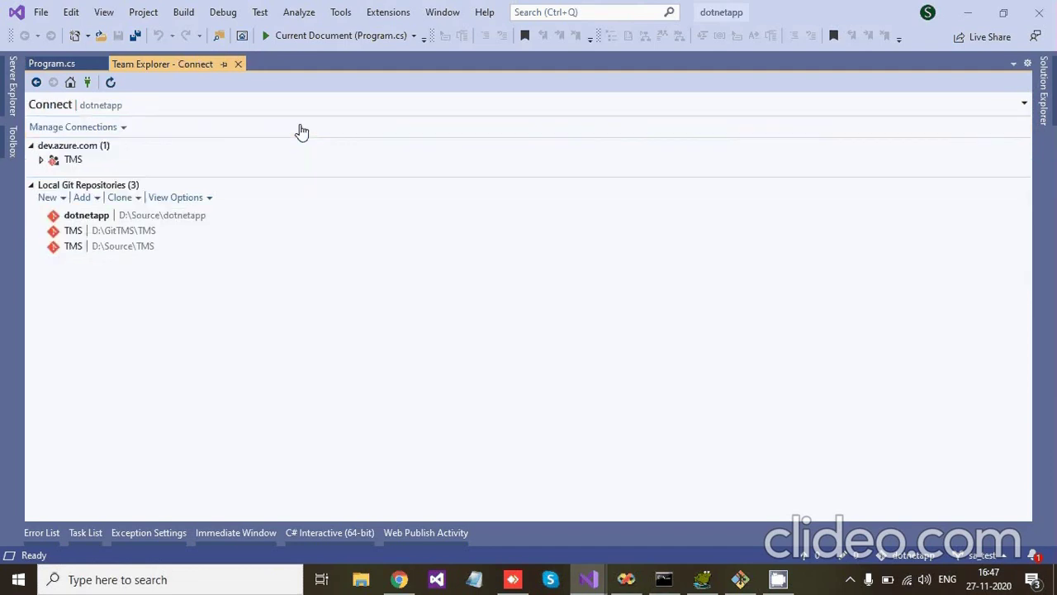
left_click(158, 216)
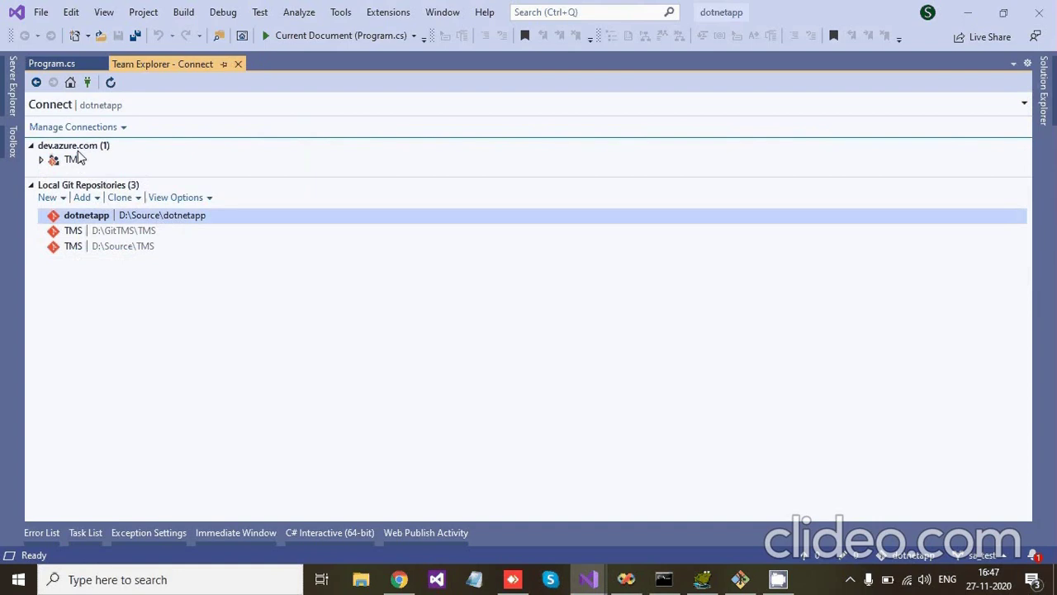
double_click(79, 158)
double_click(83, 179)
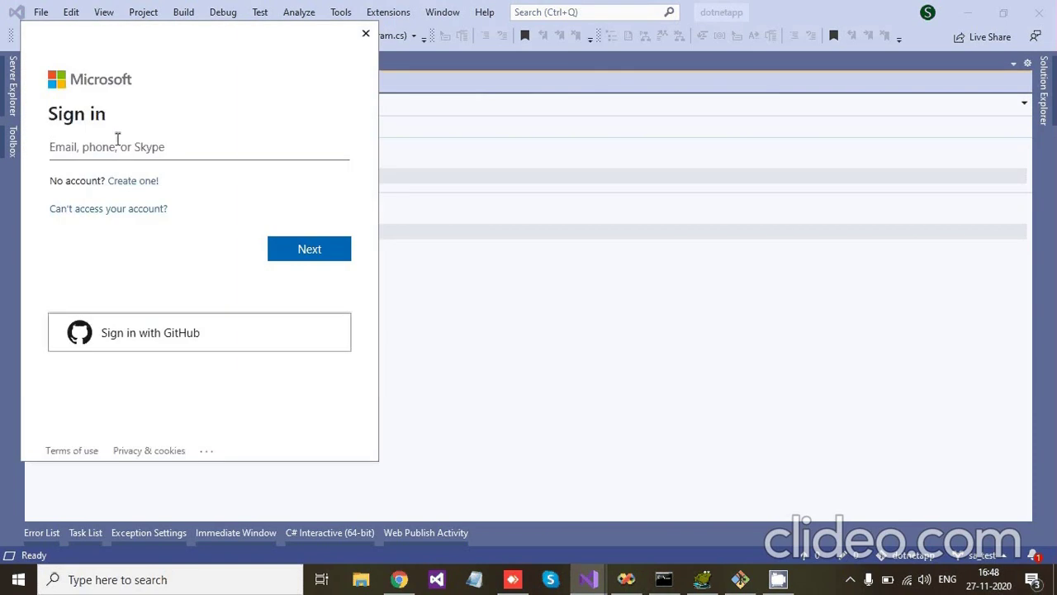
left_click(366, 35)
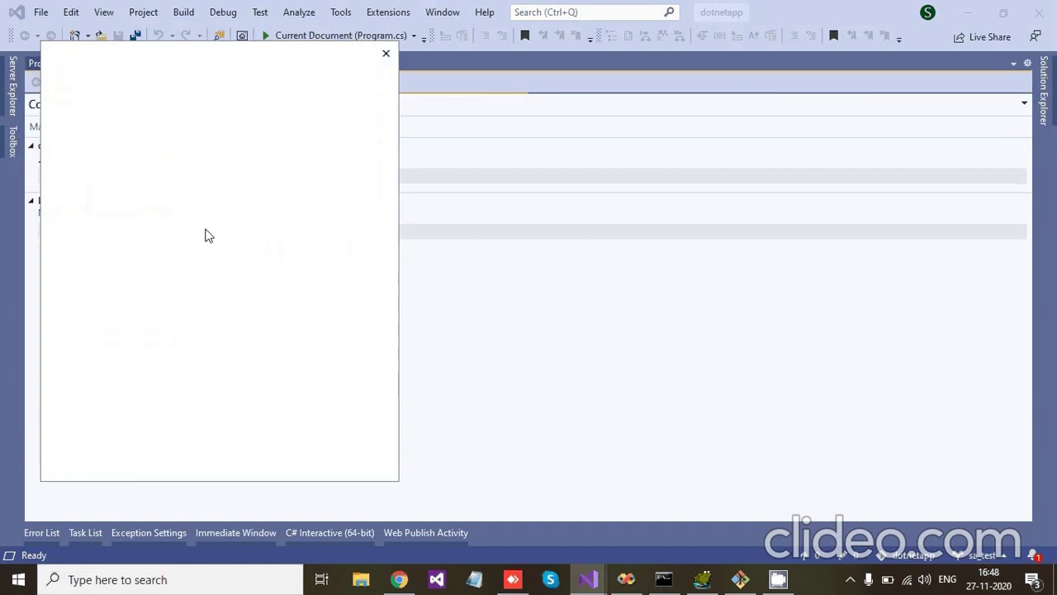
left_click(385, 56)
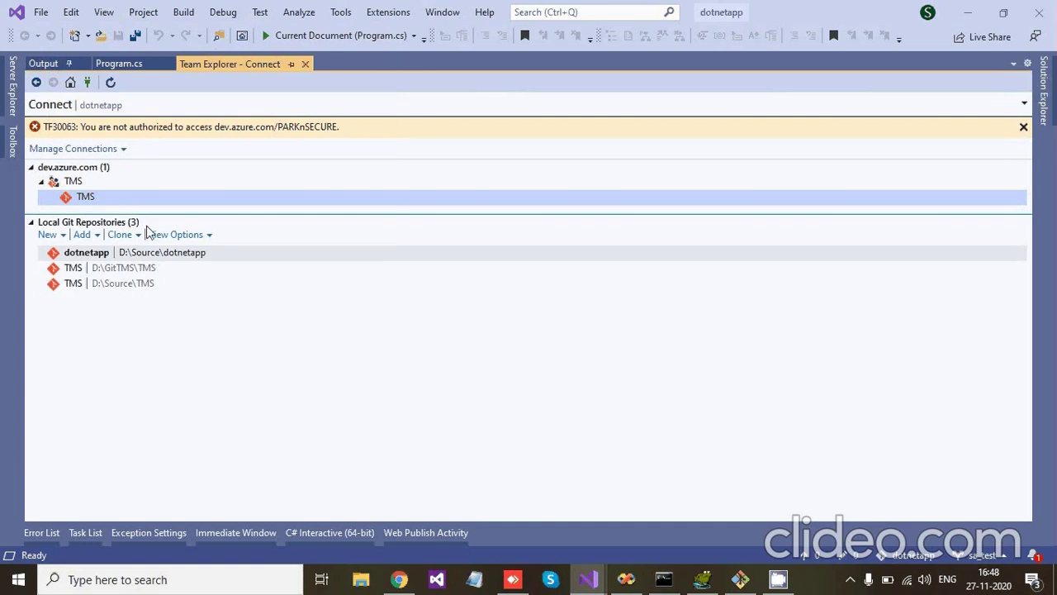
- Reopen the local dotnetapp repository and inspect the status filter and view options for its pull requests requested by me
left_click(147, 253)
double_click(146, 256)
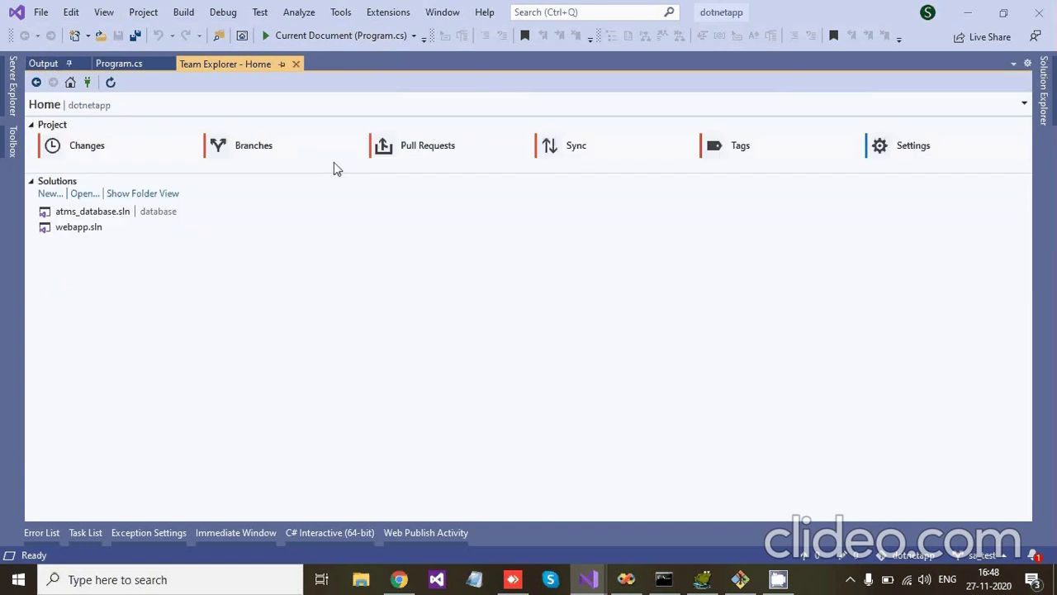
left_click(411, 152)
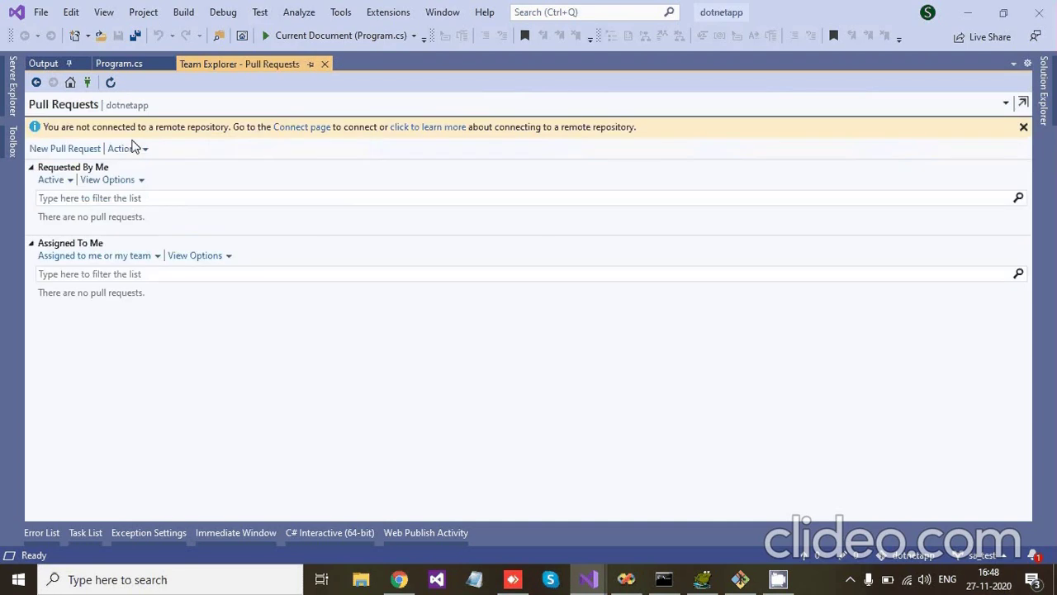
left_click(72, 185)
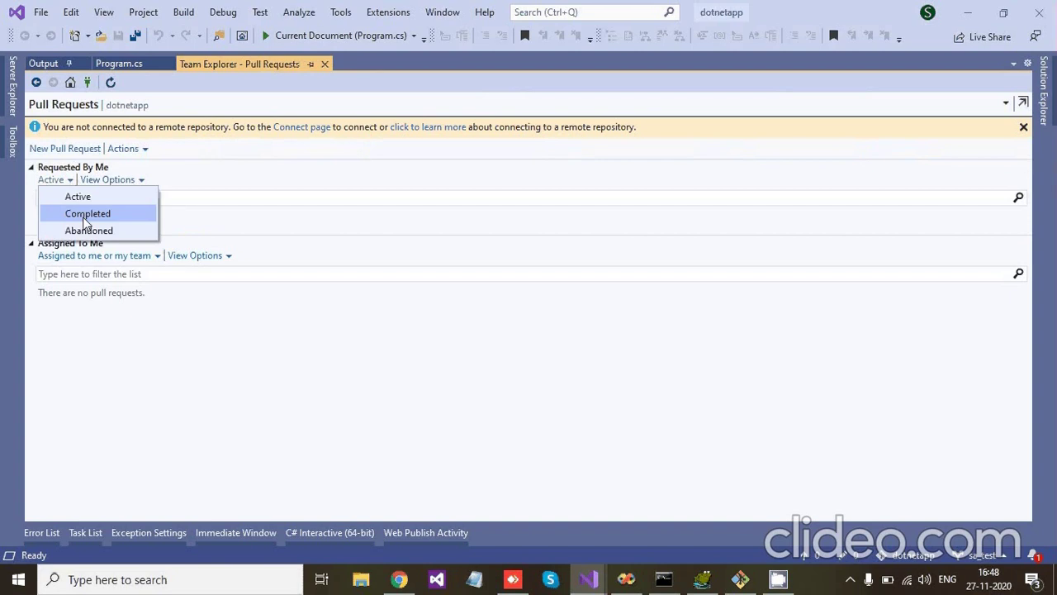
left_click(97, 197)
left_click(108, 181)
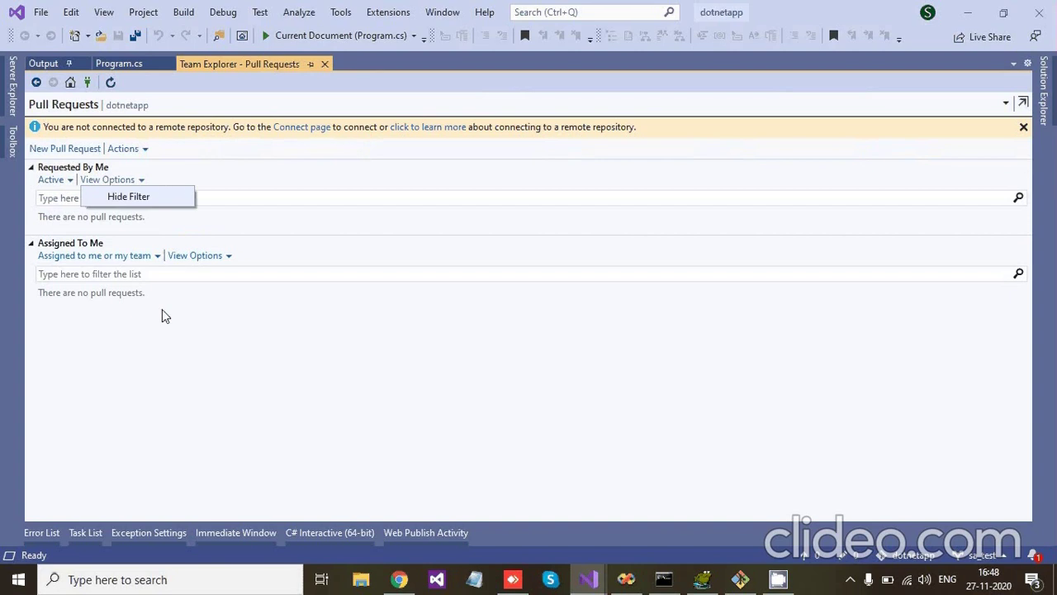
left_click(165, 316)
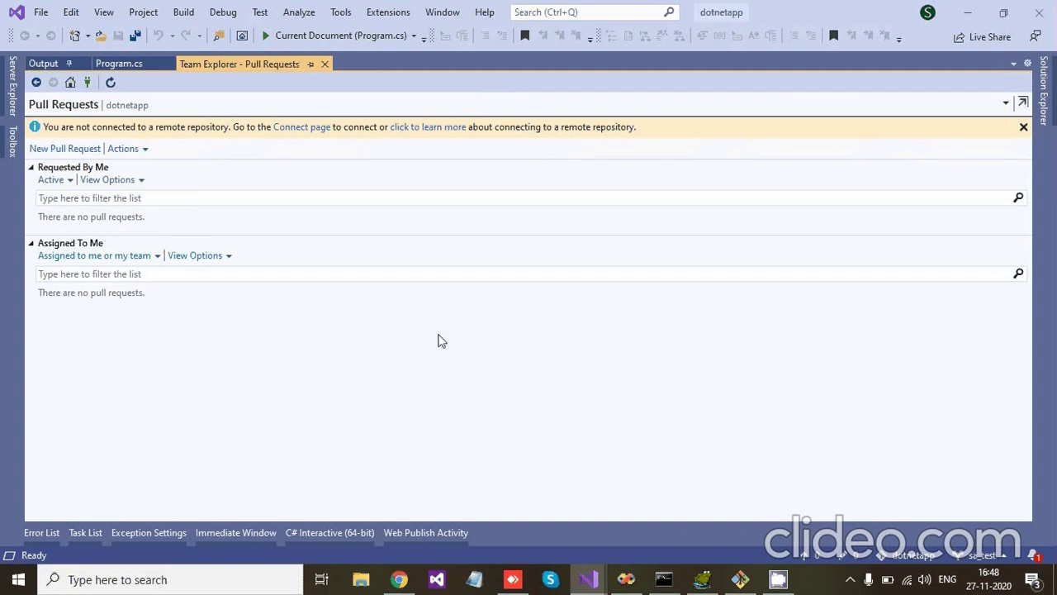
- Switch to Azure DevOps in Chrome and view all the checks of the "fix issue test1" pull request
left_click(398, 579)
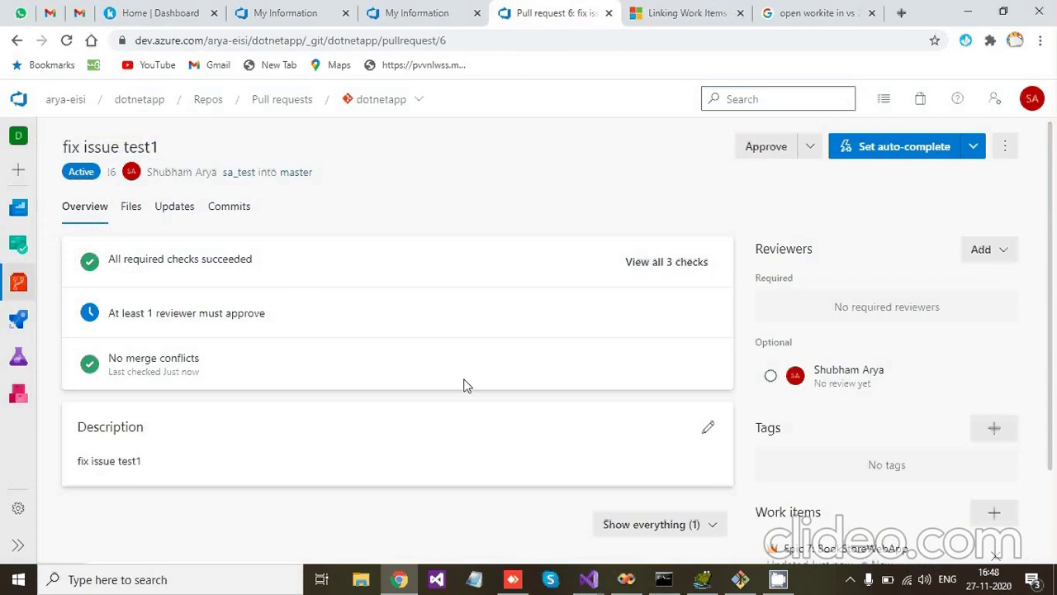
scroll(388, 347, "down", 1)
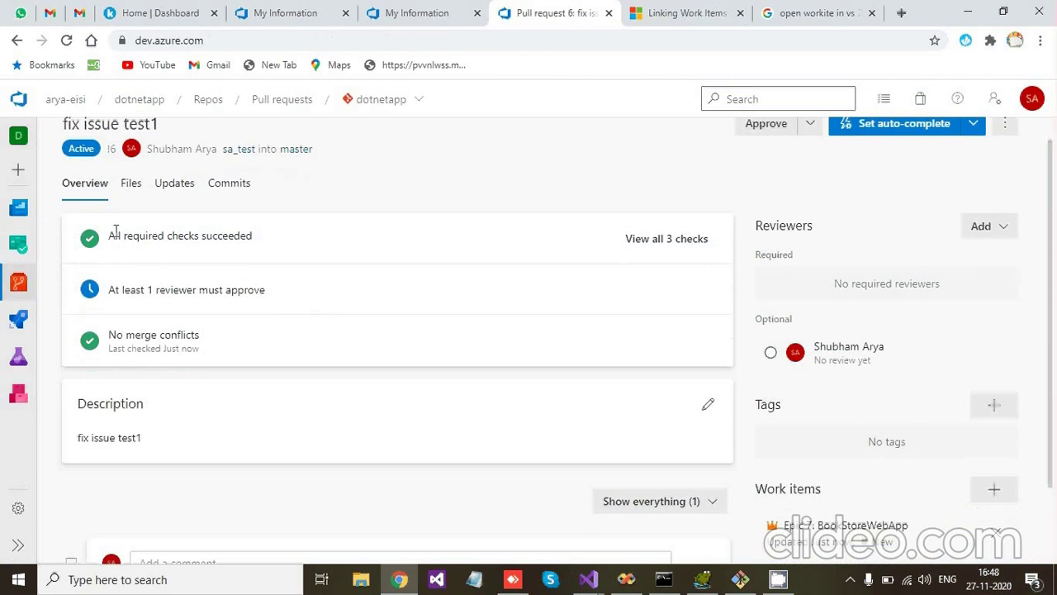
left_click(662, 239)
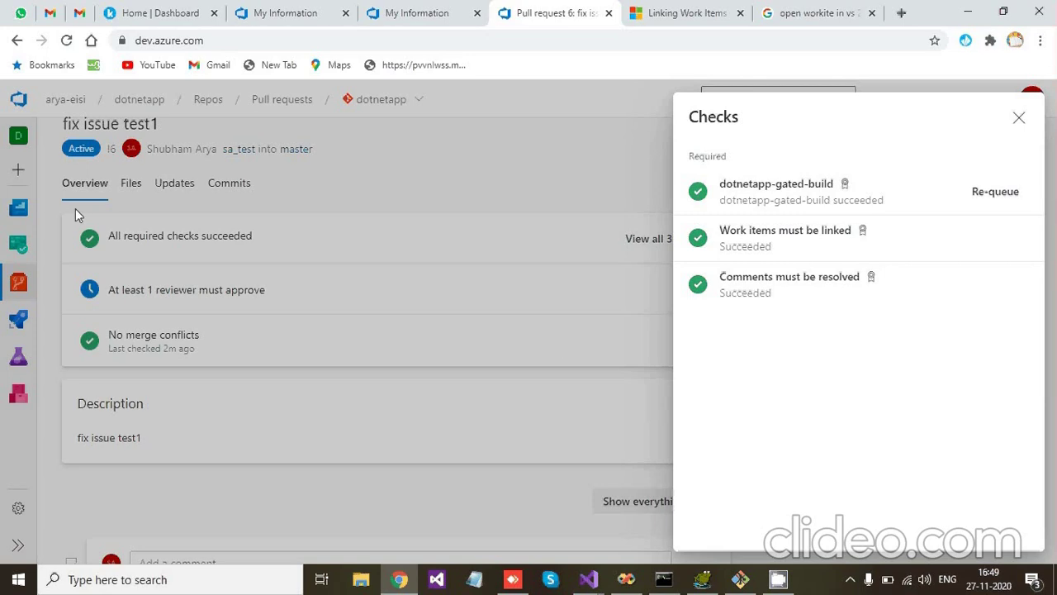
- Close the checks list and go to the dotnetapp repository's pull requests
left_click(14, 283)
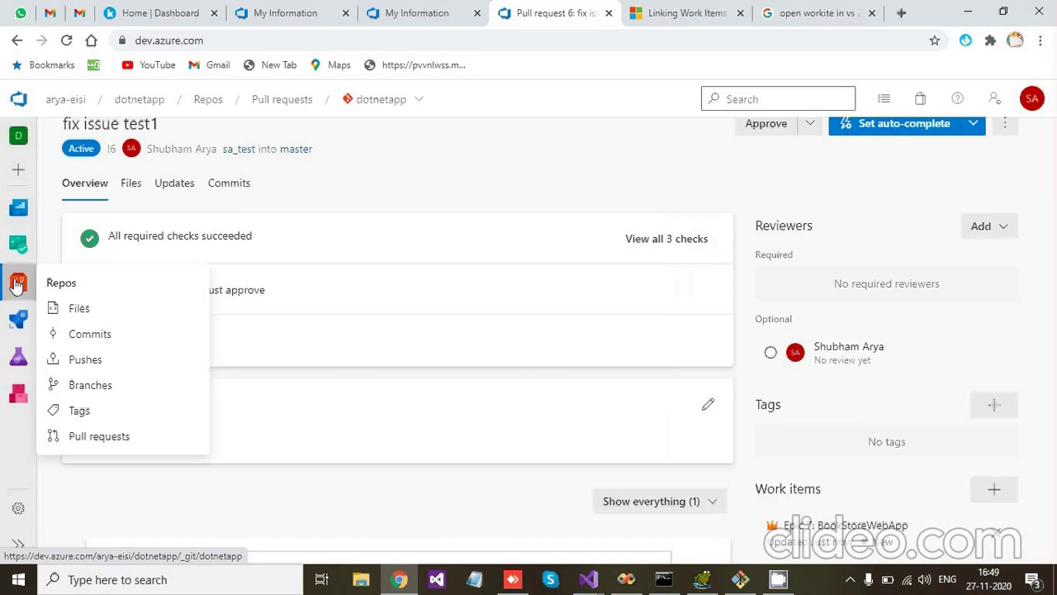
left_click(19, 286)
mouse_move(21, 289)
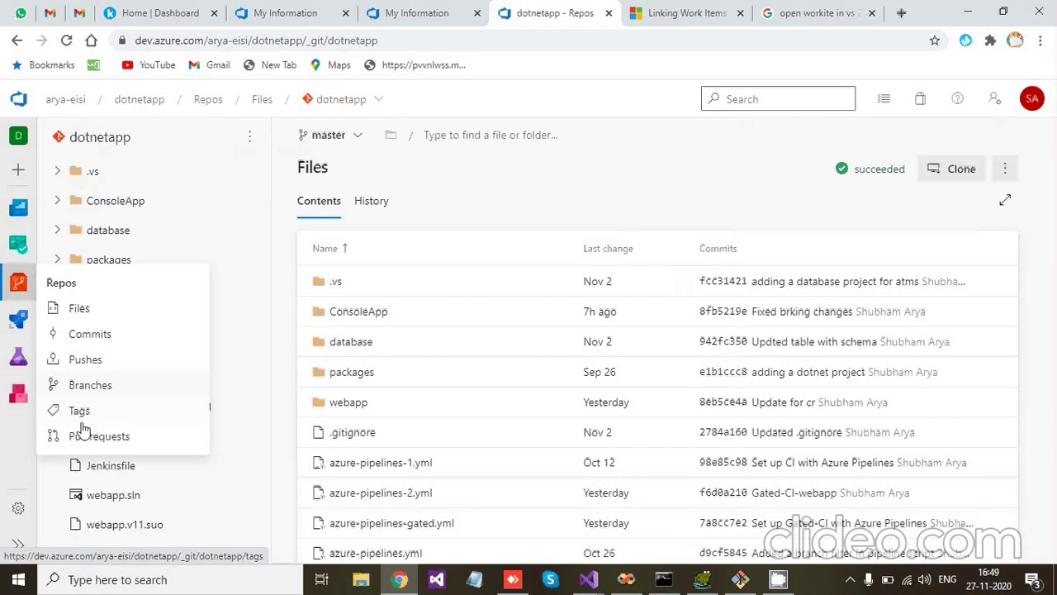
left_click(85, 436)
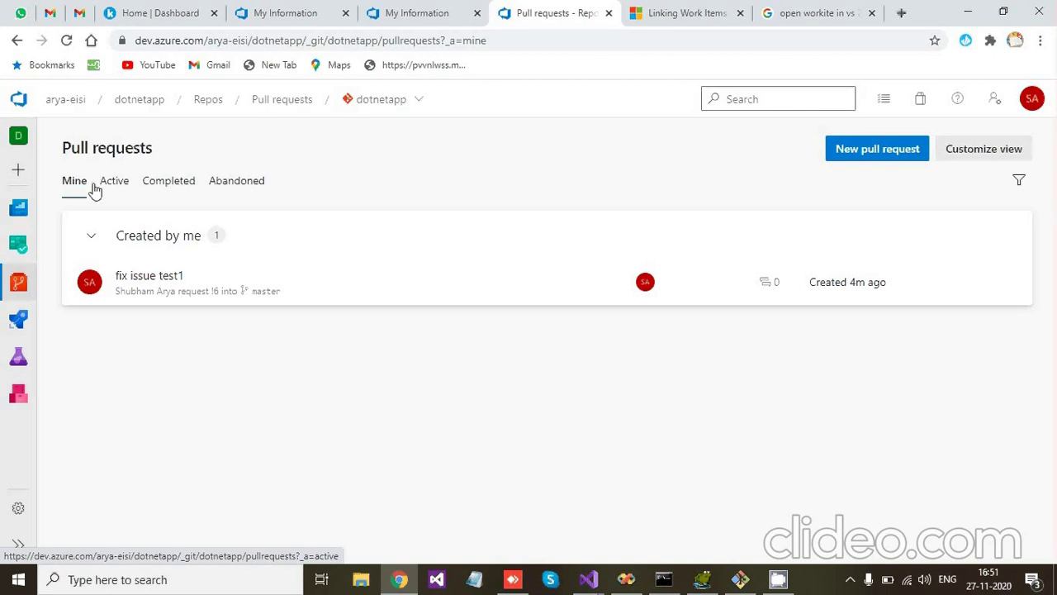
- Glance at the account's Azure DevOps organizations page and return to the dotnetapp project to view its repository files on master
left_click(429, 9)
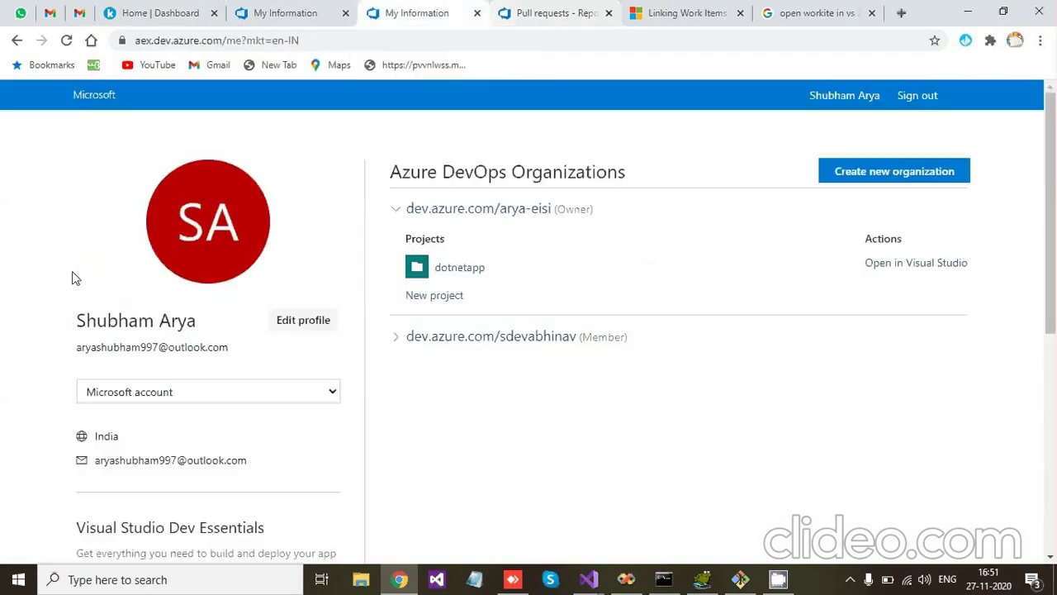
left_click(519, 8)
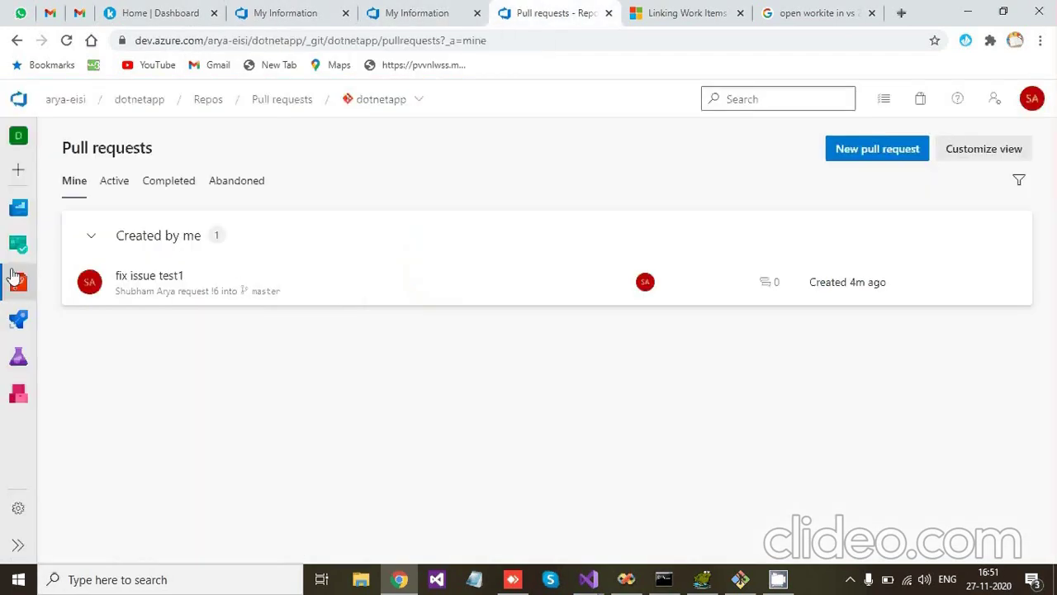
mouse_move(23, 296)
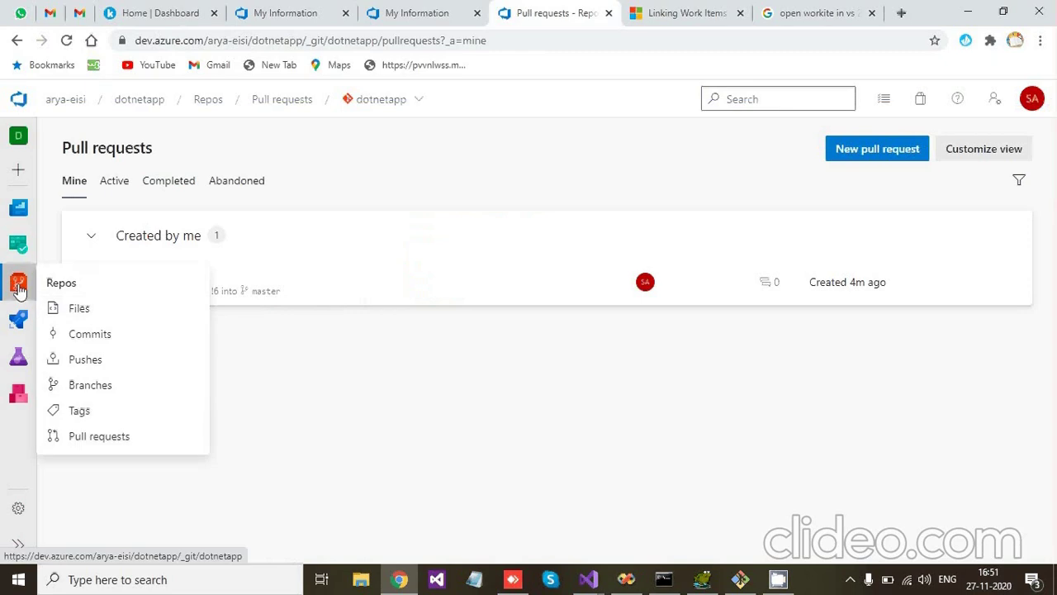
left_click(19, 289)
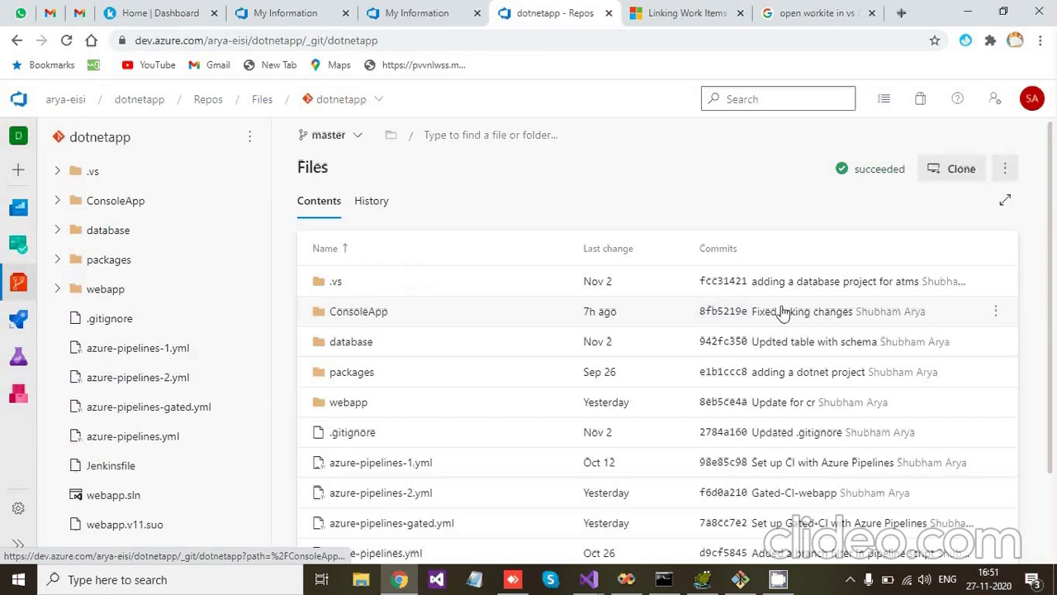
- Open the "fix issue test1" pull request from the dotnetapp repository's pull requests
mouse_move(13, 291)
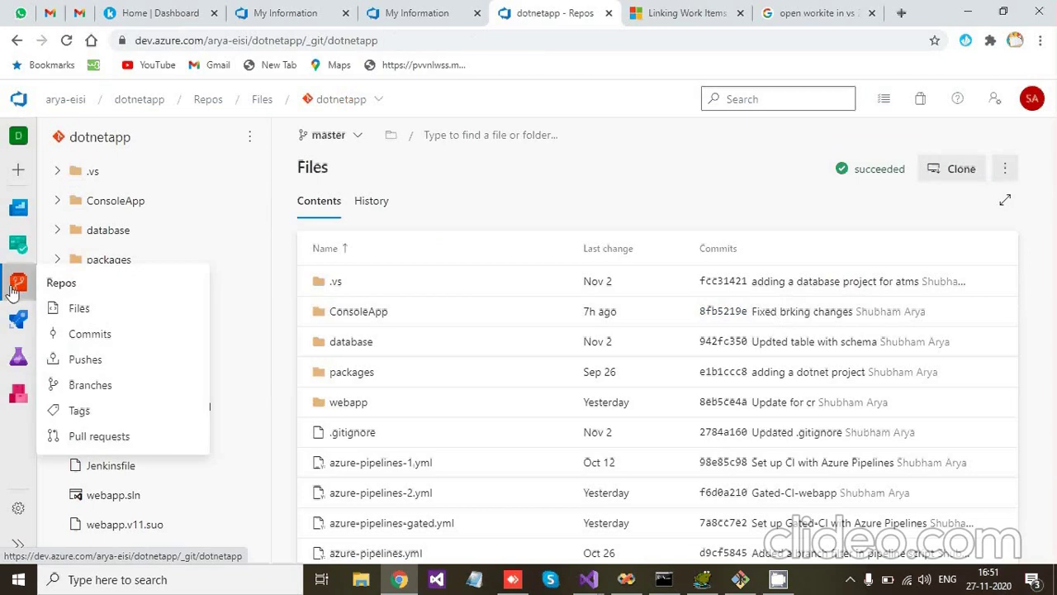
mouse_move(19, 319)
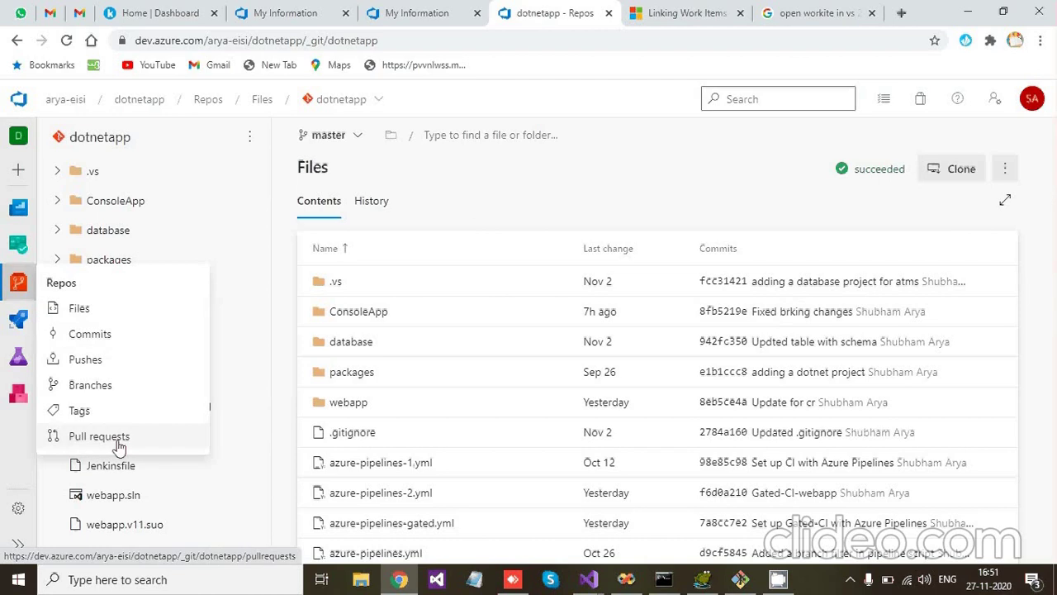
left_click(99, 436)
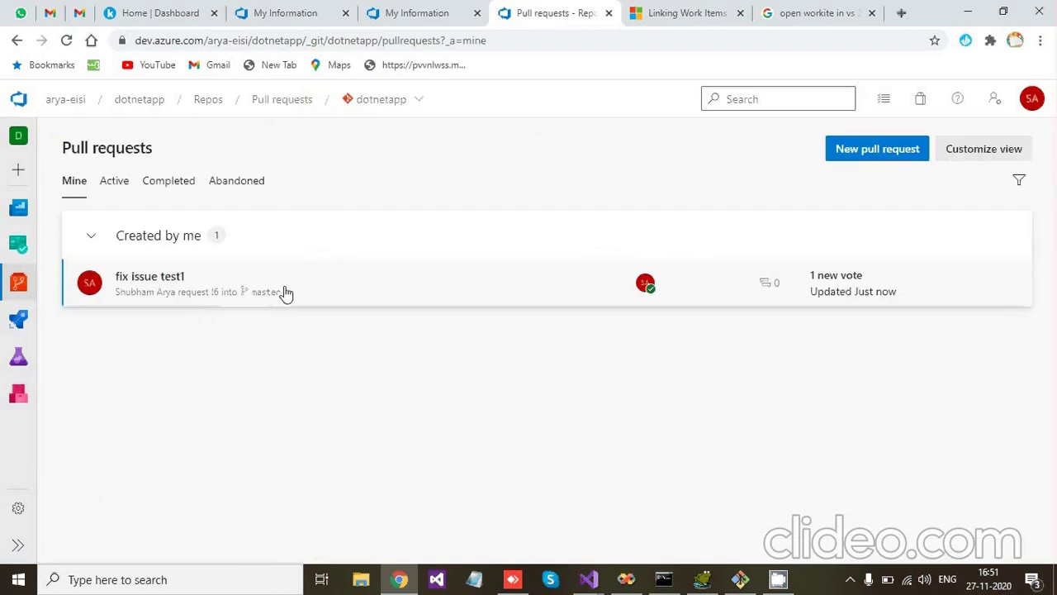
left_click(190, 295)
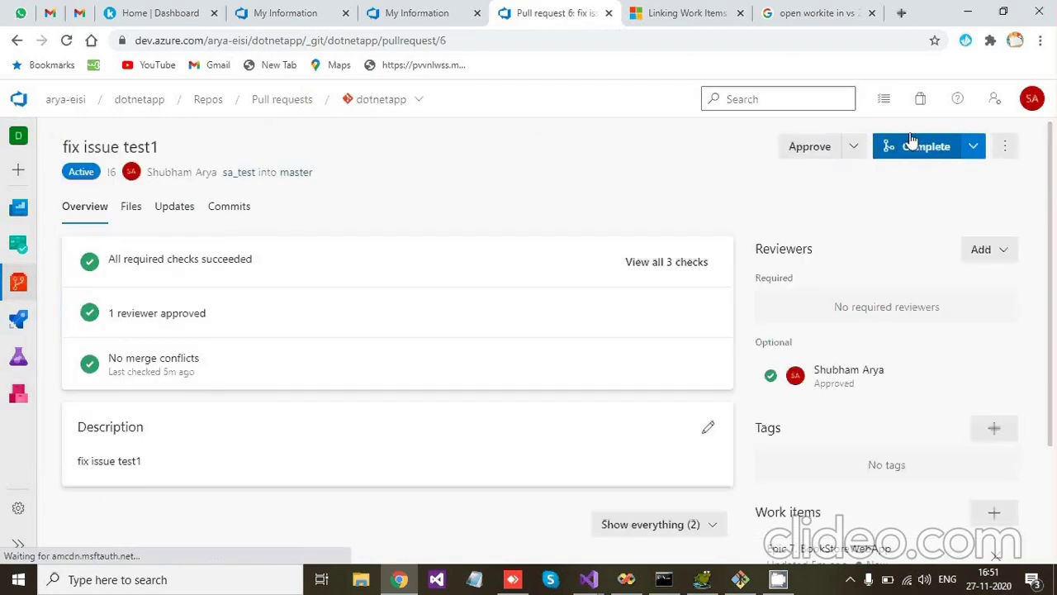
- Check the completion and approval options offered for the "fix issue test1" pull request without choosing any
left_click(972, 147)
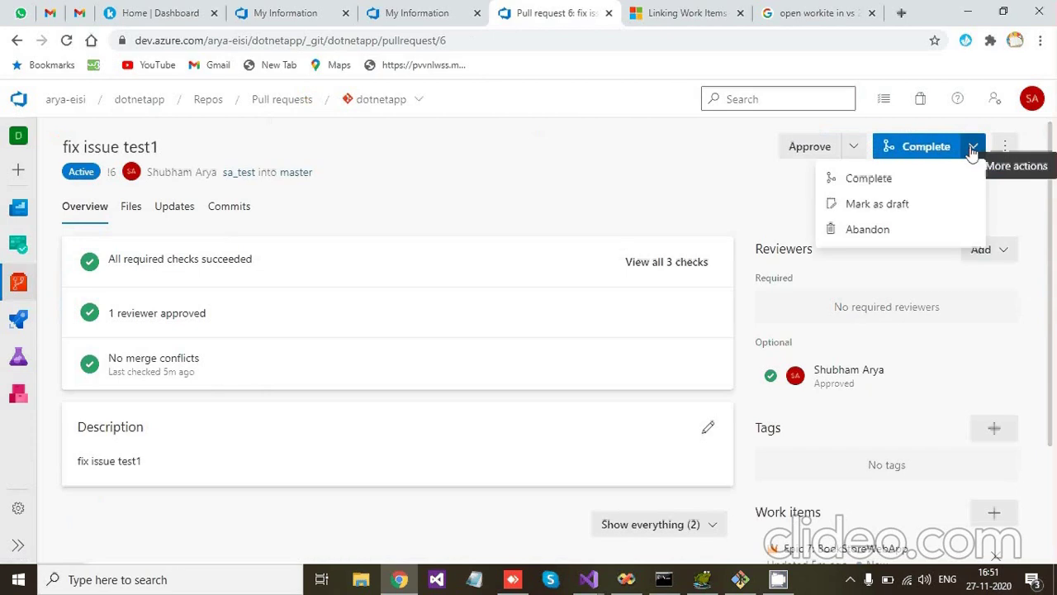
left_click(853, 147)
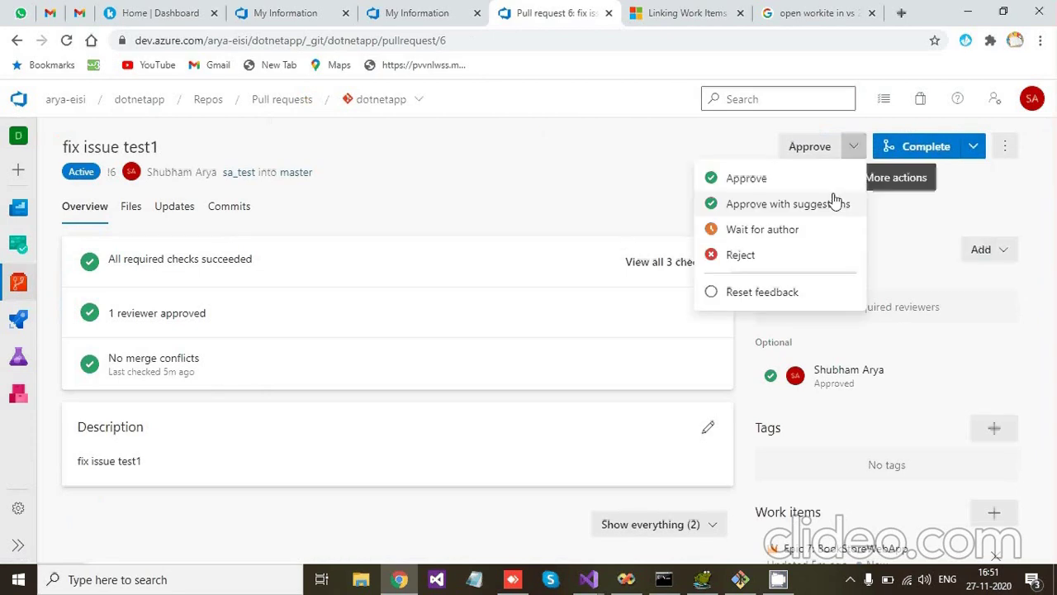
left_click(955, 198)
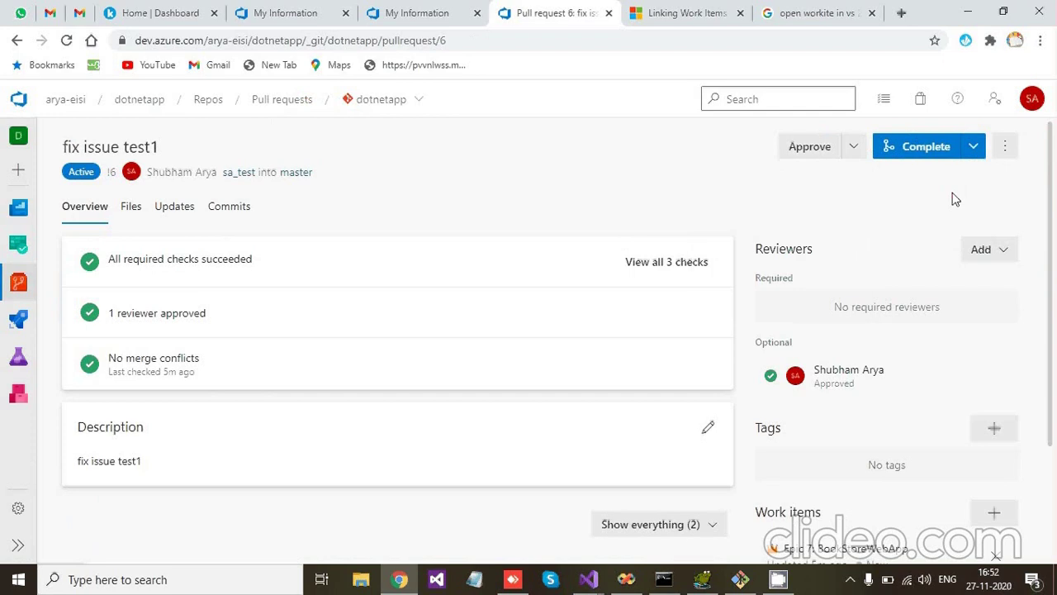
- Complete the pull request with Merge (no fast forward), completing associated work items and deleting sa_test after merging
left_click(975, 147)
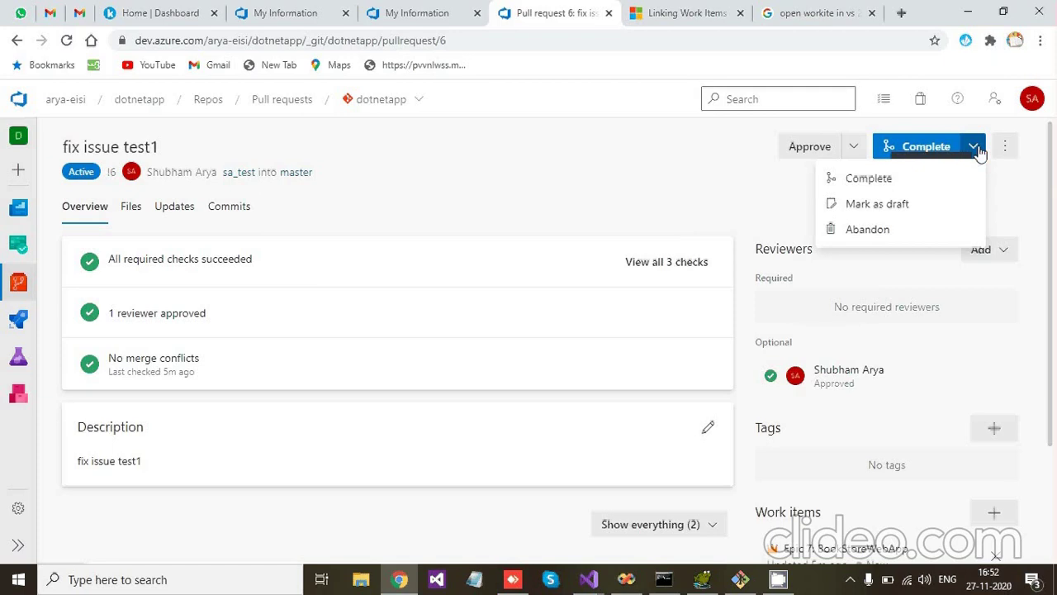
left_click(934, 146)
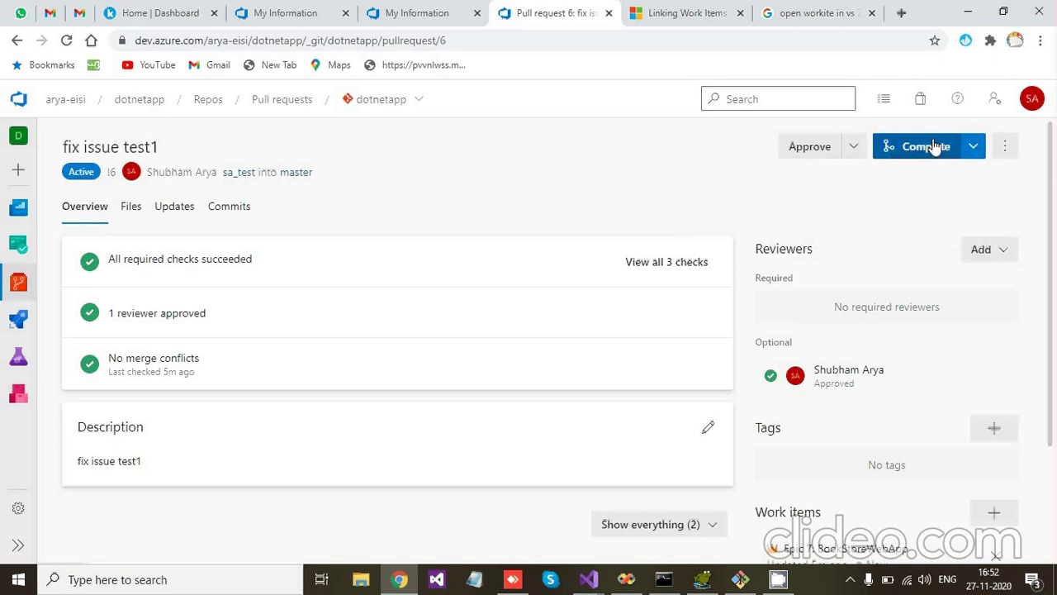
left_click(934, 146)
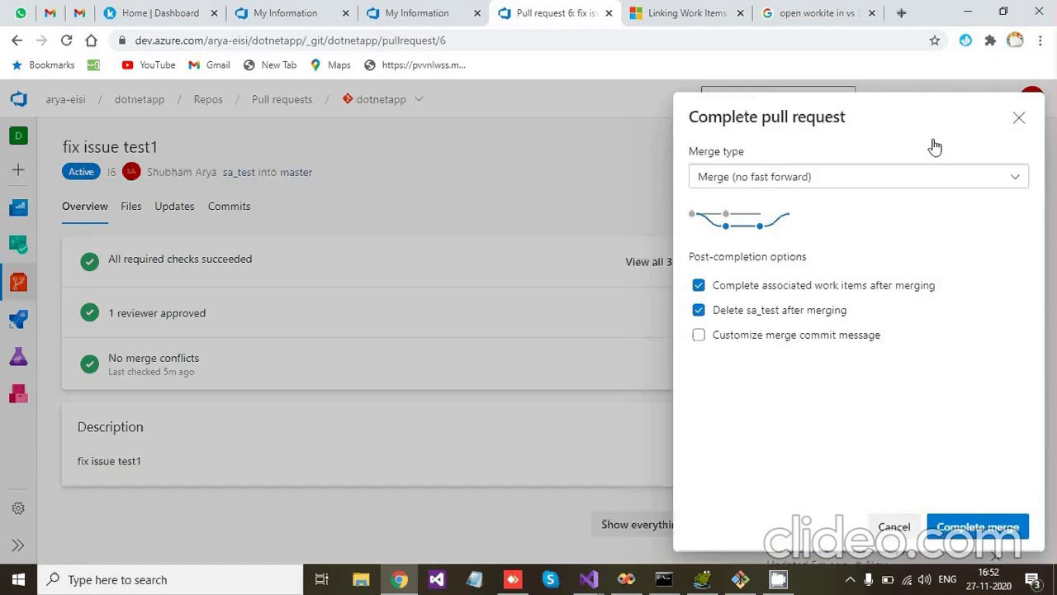
left_click(958, 529)
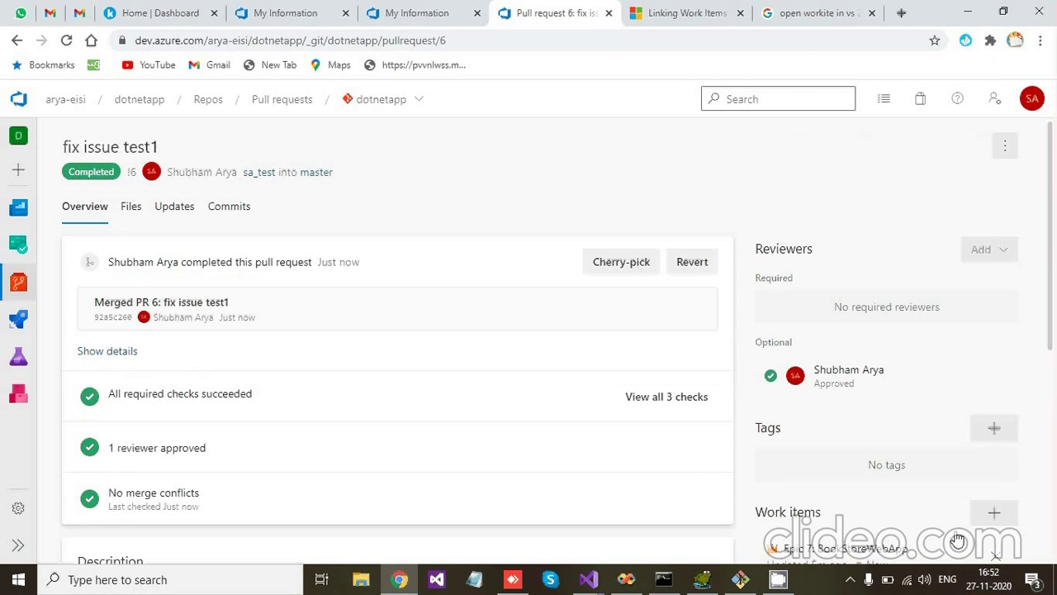
- View the dotnetapp repository's files on the master branch
left_click(19, 289)
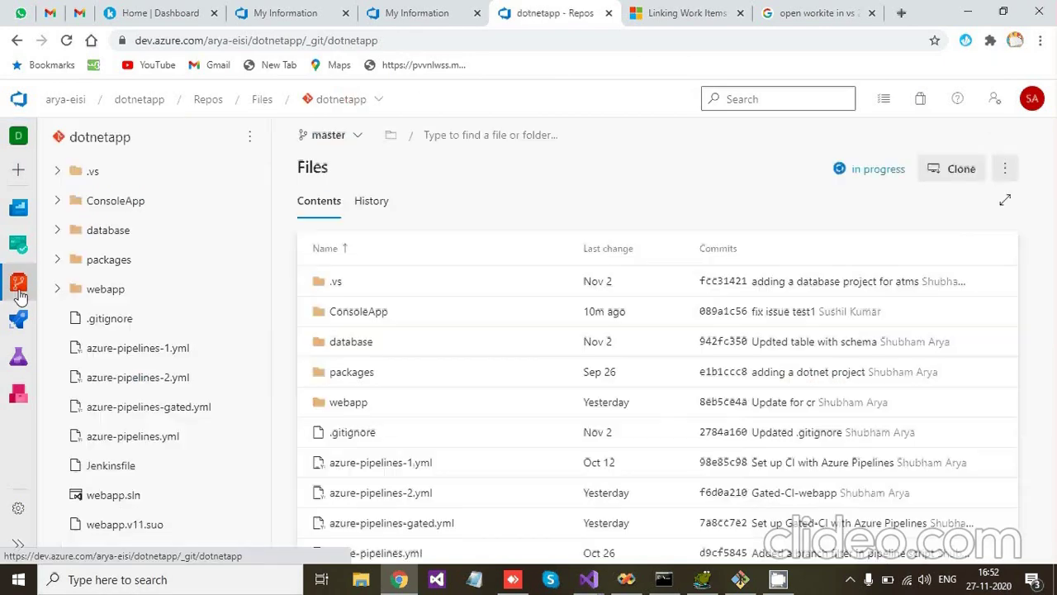